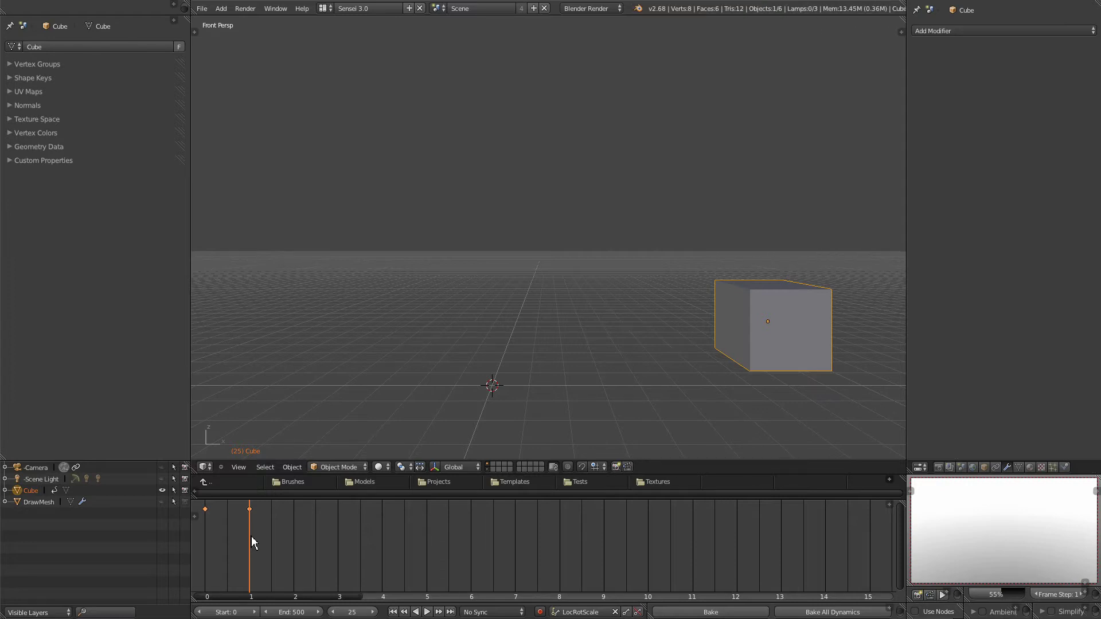
Step: Try deleting the cube's keyframes from frame 0, and undo the deletion
{"action": "left_click_drag", "start_coordinate": [247, 538], "coordinate": [201, 559]}
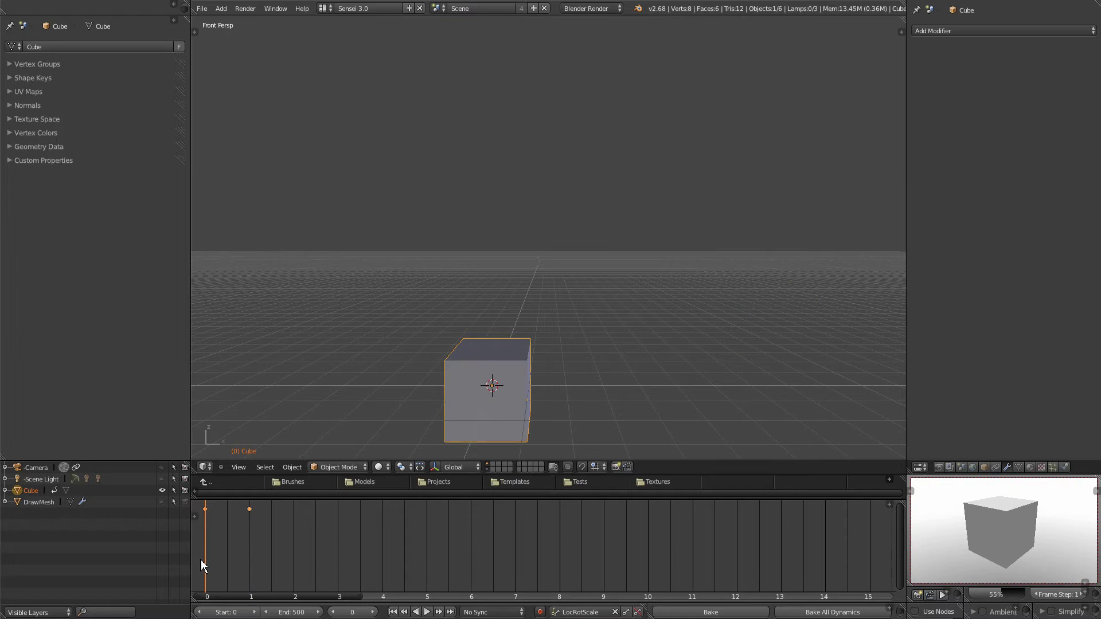
{"action": "key", "text": "x"}
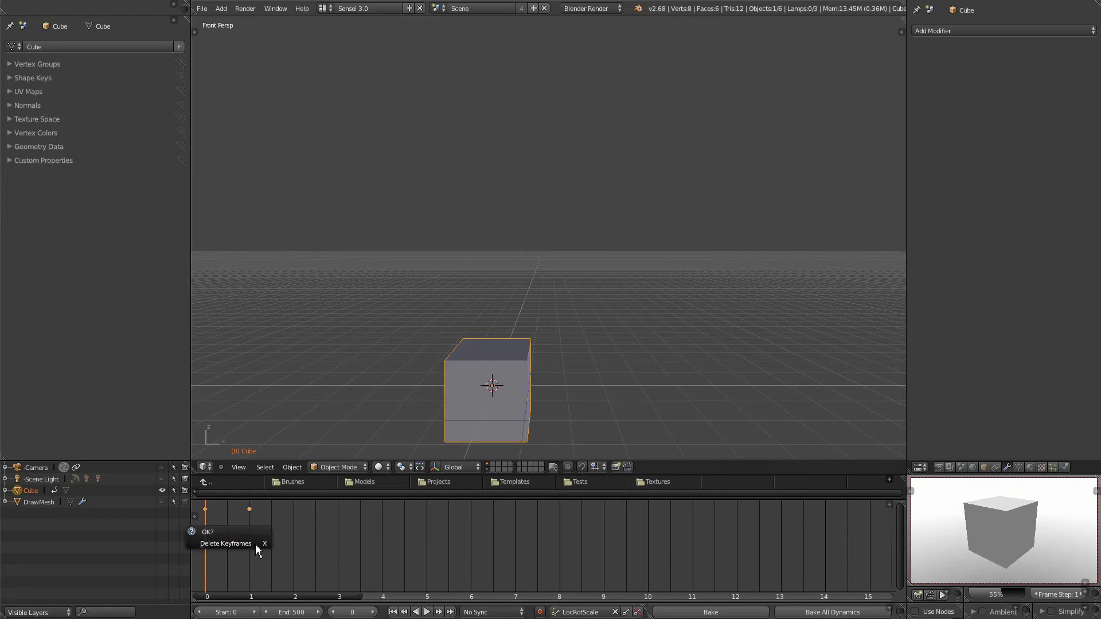
{"action": "left_click", "coordinate": [249, 547]}
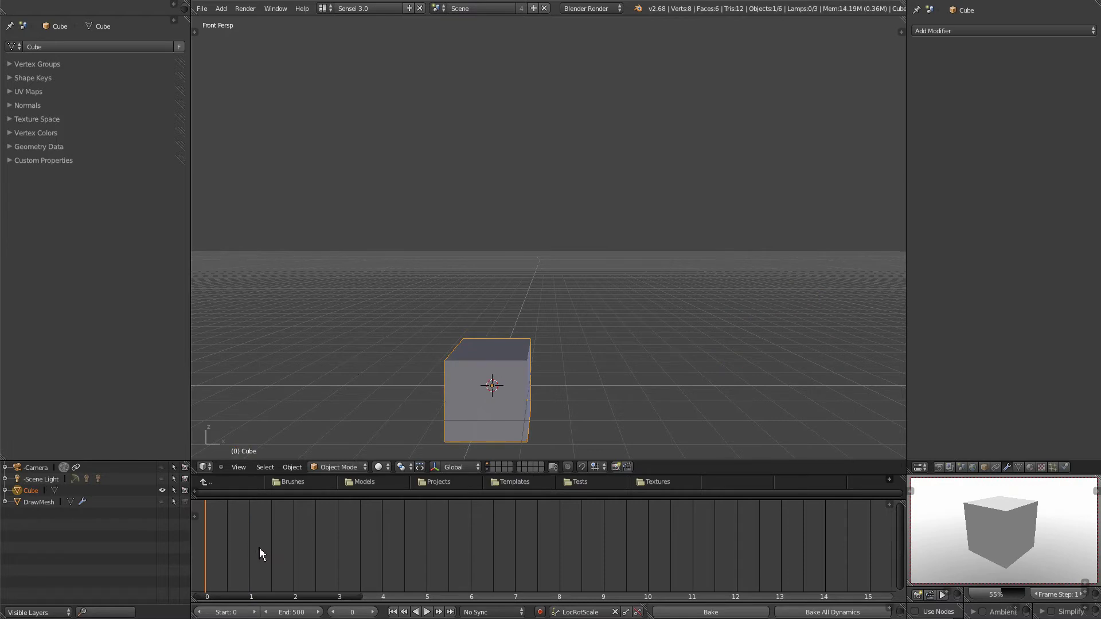
{"action": "key", "text": "ctrl+z"}
Step: Play the cube's animation, stop it, and return to frame 0
{"action": "left_click", "coordinate": [427, 612]}
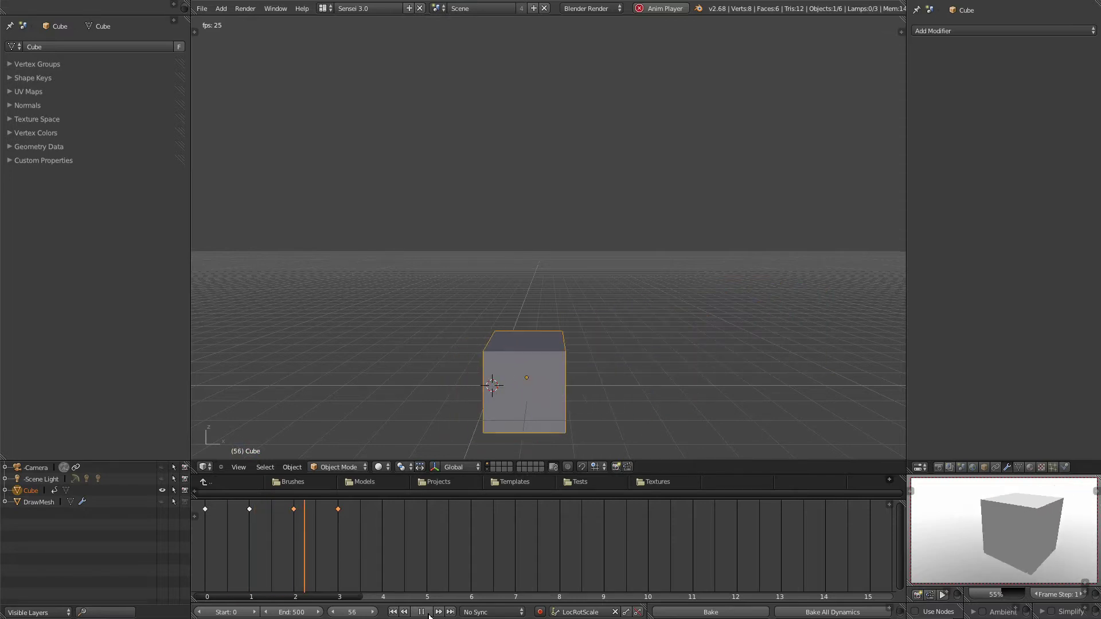
{"action": "left_click", "coordinate": [427, 612]}
{"action": "left_click", "coordinate": [218, 556]}
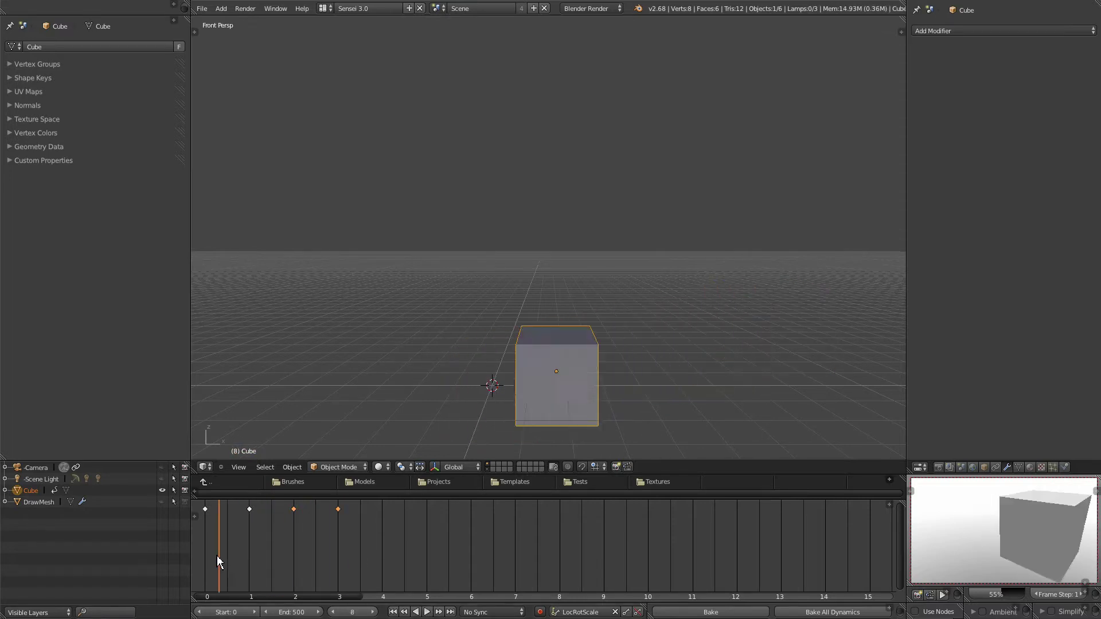
{"action": "left_click_drag", "start_coordinate": [216, 555], "coordinate": [196, 556]}
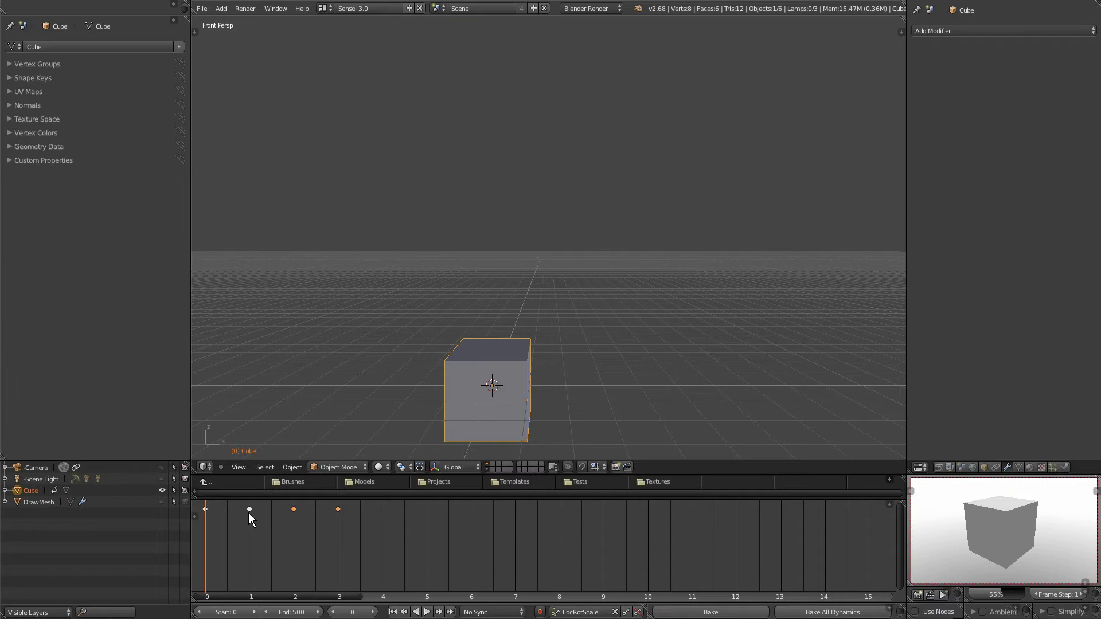
Step: Scale all of the cube's keyframes closer together so the last sits at 1 second, play the result, and return to frame 0
{"action": "key", "text": "a"}
{"action": "key", "text": "s"}
{"action": "left_click", "coordinate": [428, 612]}
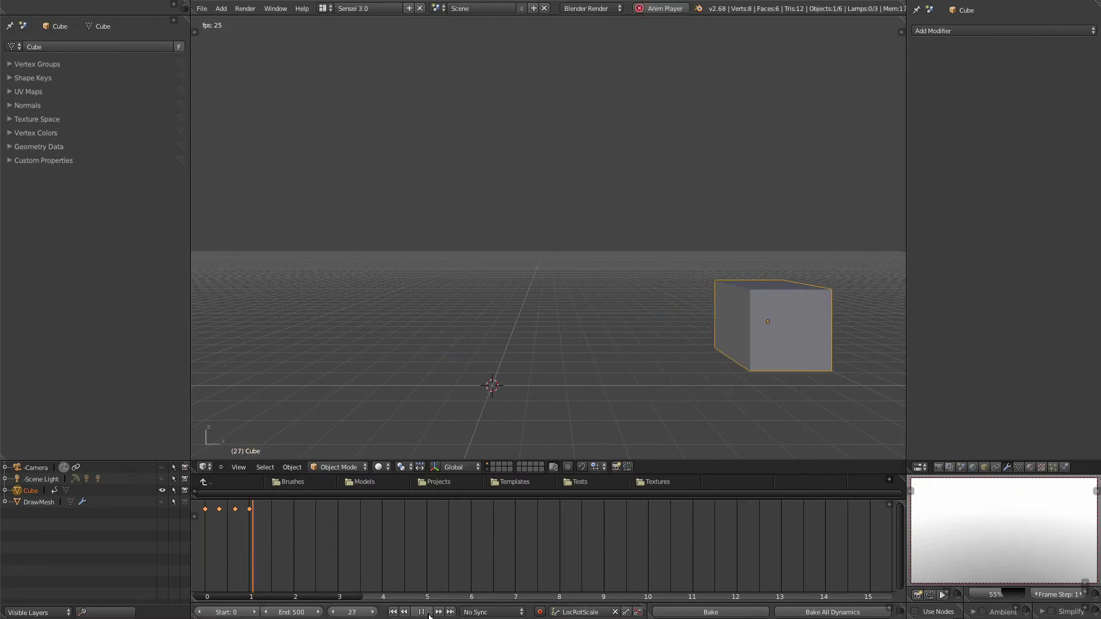
{"action": "left_click", "coordinate": [423, 612]}
{"action": "left_click", "coordinate": [393, 612]}
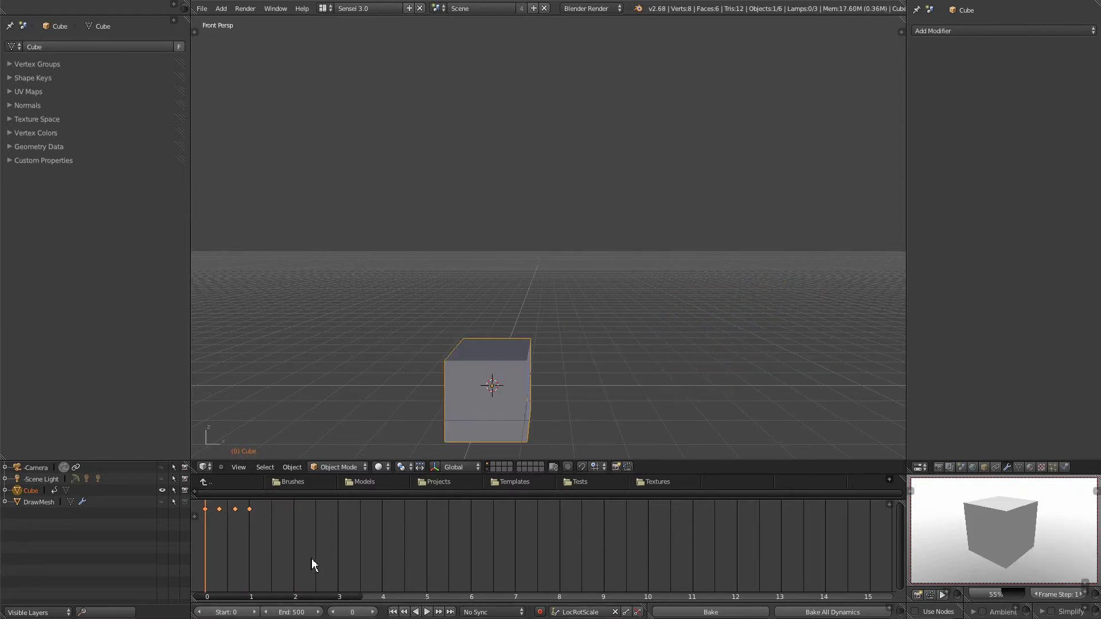
Step: Scale the cube's keyframes apart so the last lies at about 6.3 seconds, and play the slower animation
{"action": "key", "text": "s"}
{"action": "left_click", "coordinate": [541, 535]}
{"action": "left_click", "coordinate": [429, 612]}
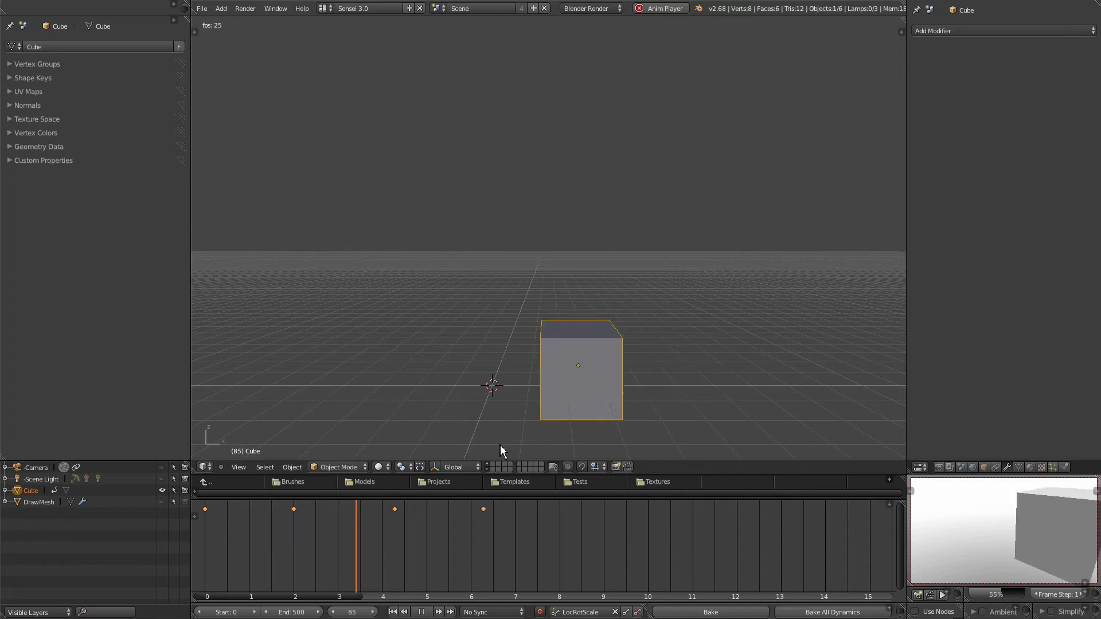
{"action": "left_click", "coordinate": [421, 612]}
Step: Return to frame 0 and delete all of the cube's keyframes
{"action": "key", "text": "shift+Left"}
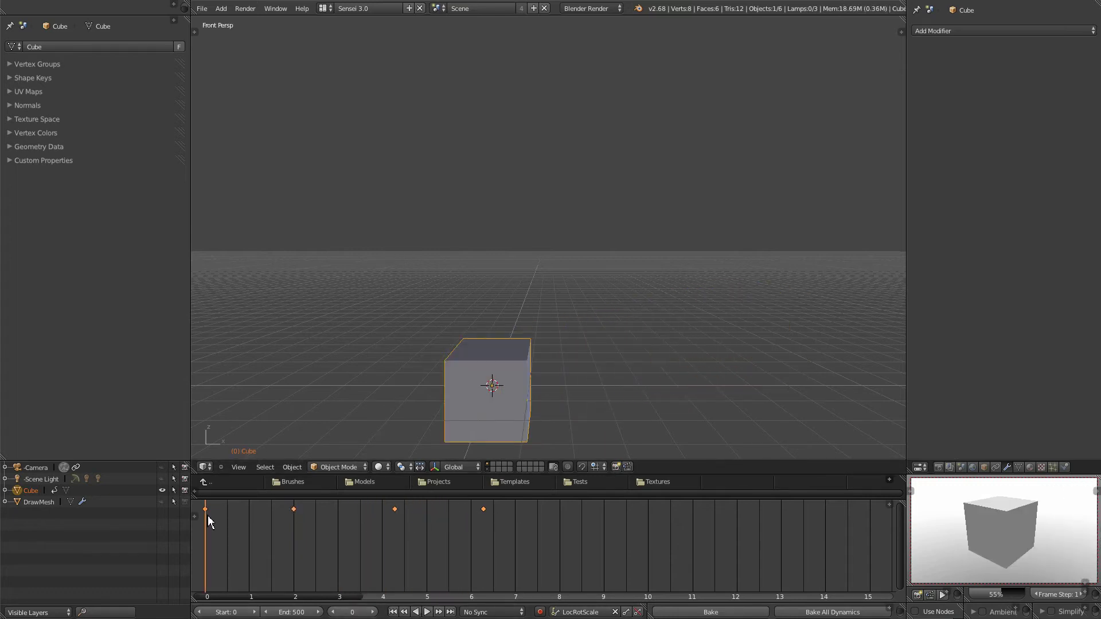
{"action": "key", "text": "x"}
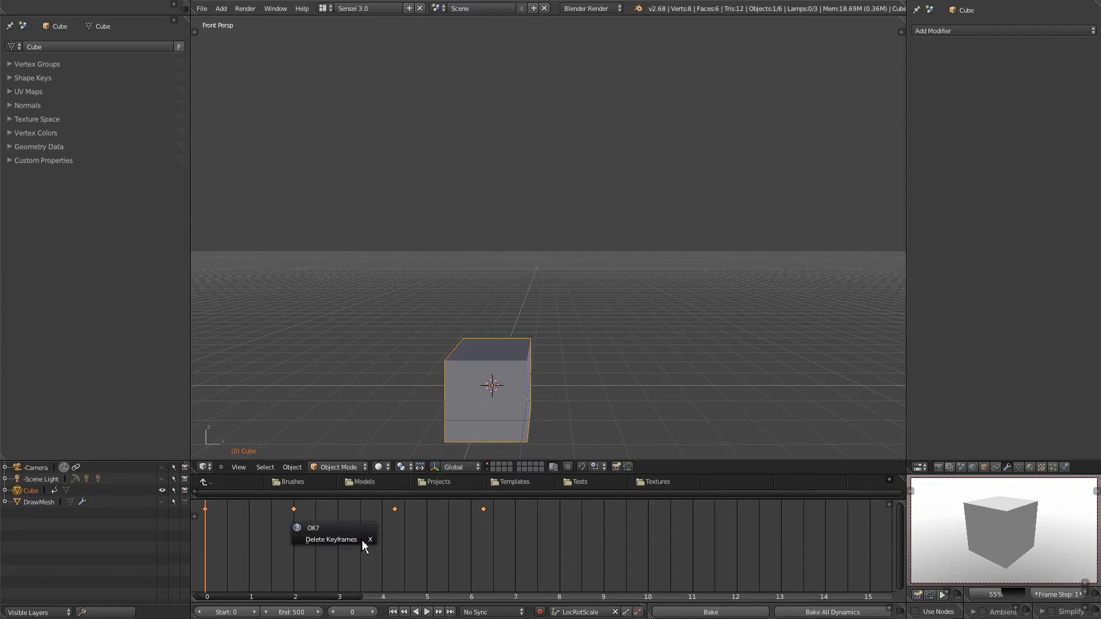
{"action": "left_click", "coordinate": [348, 541]}
Step: Add a plane mesh at the 3D cursor in top orthographic view
{"action": "middle_click_drag", "start_coordinate": [487, 355], "coordinate": [549, 273]}
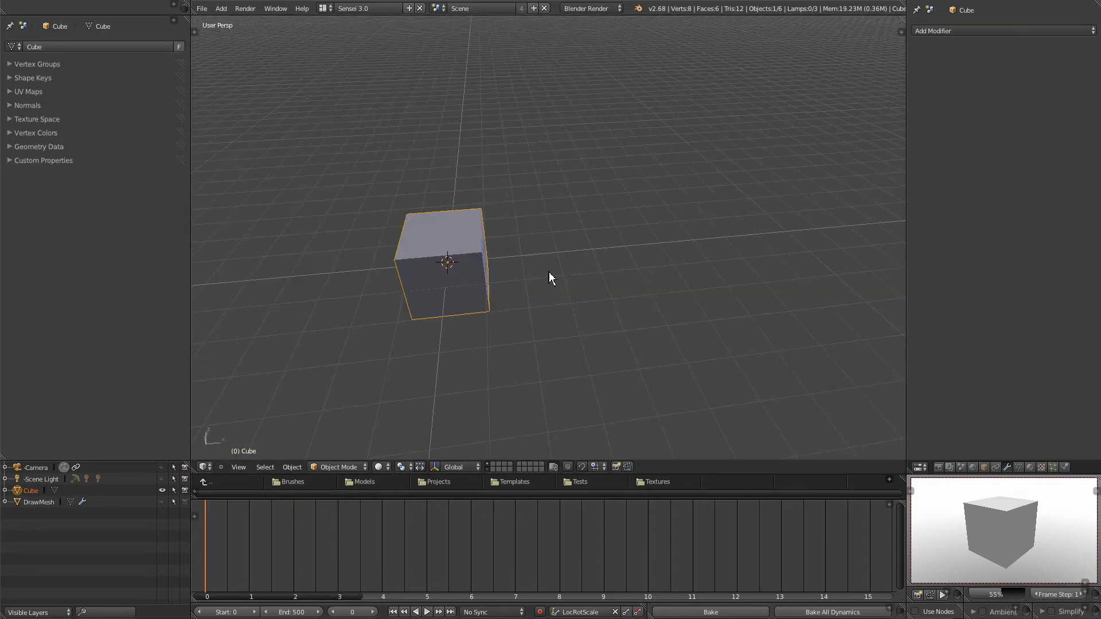
{"action": "key", "text": "KP_7"}
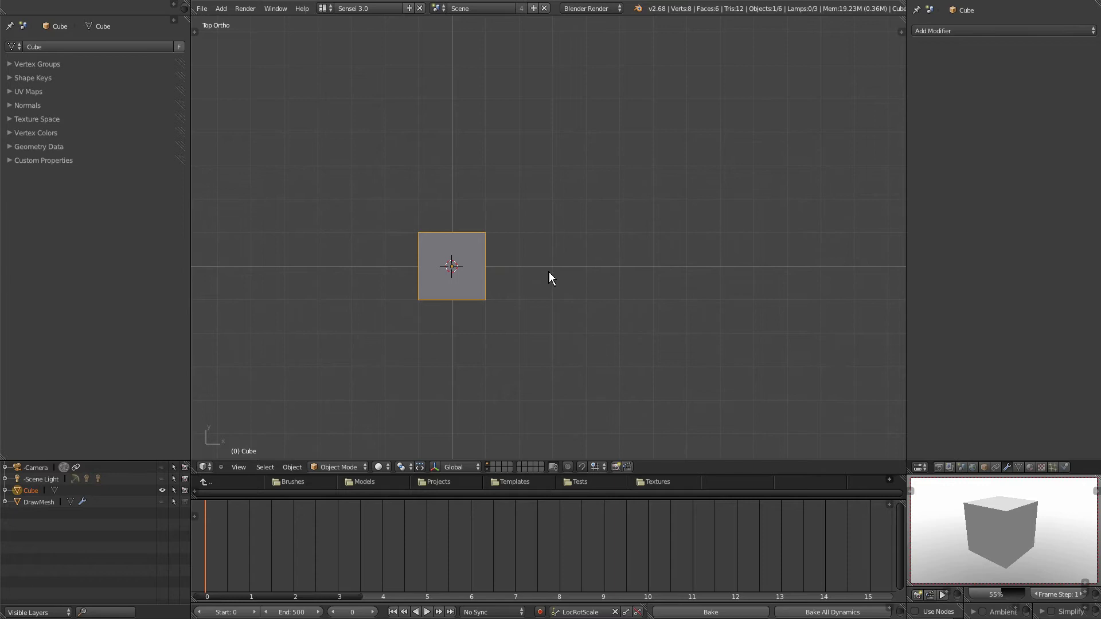
{"action": "middle_click_drag", "start_coordinate": [542, 216], "coordinate": [469, 317], "text": "shift"}
{"action": "key", "text": "shift+a"}
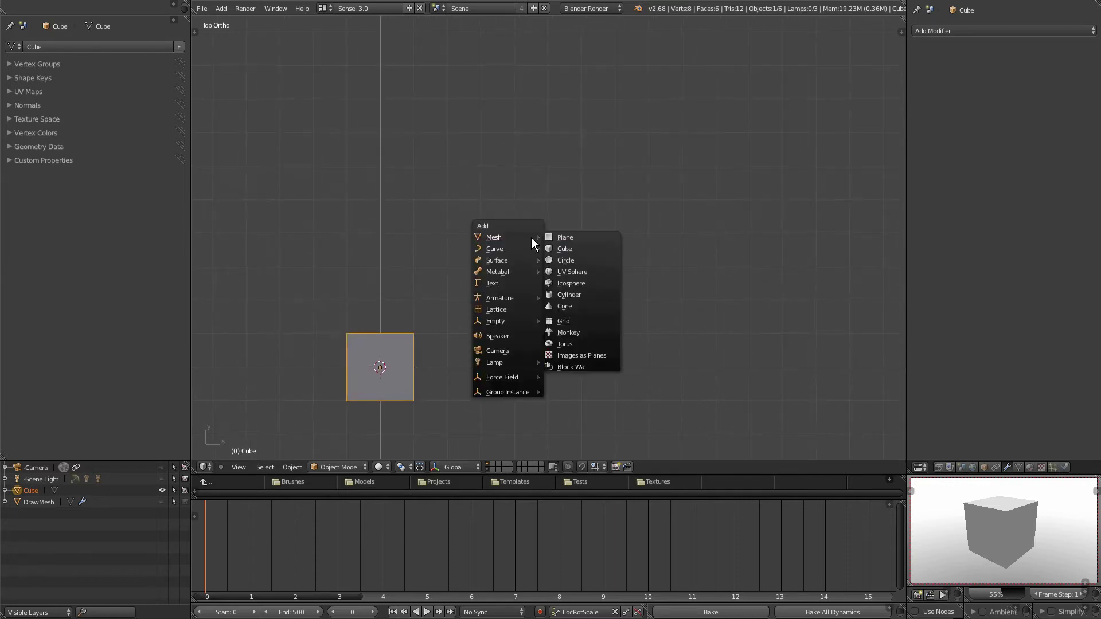
{"action": "left_click", "coordinate": [565, 237]}
Step: Try scaling the plane up about 3.5 times around the origin, and undo the scaling
{"action": "key", "text": "s"}
{"action": "left_click", "coordinate": [556, 213]}
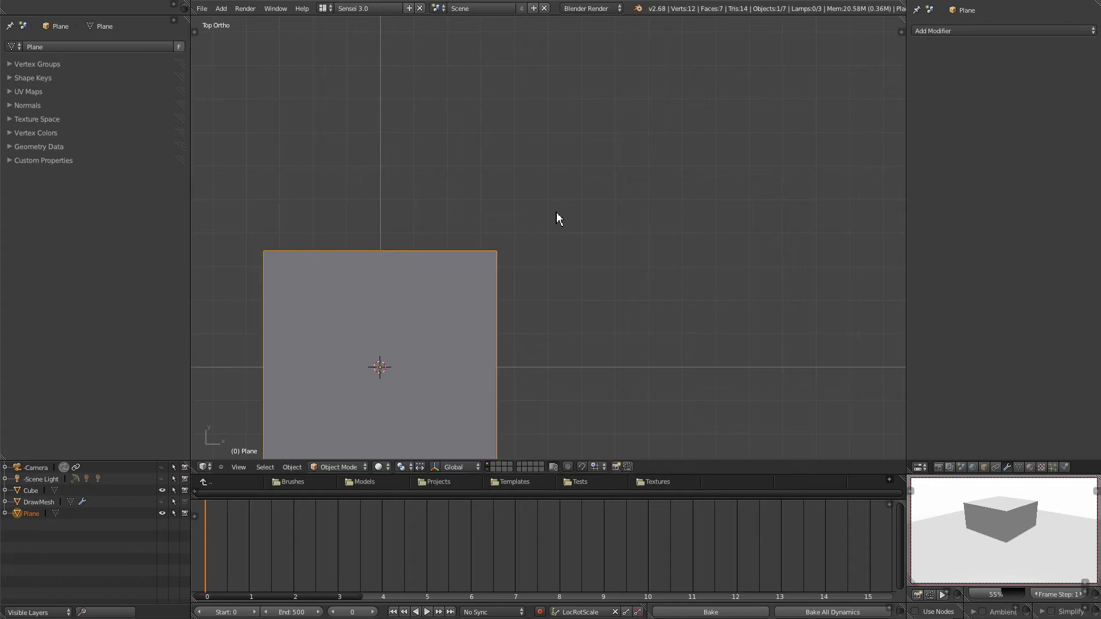
{"action": "key", "text": "ctrl+z"}
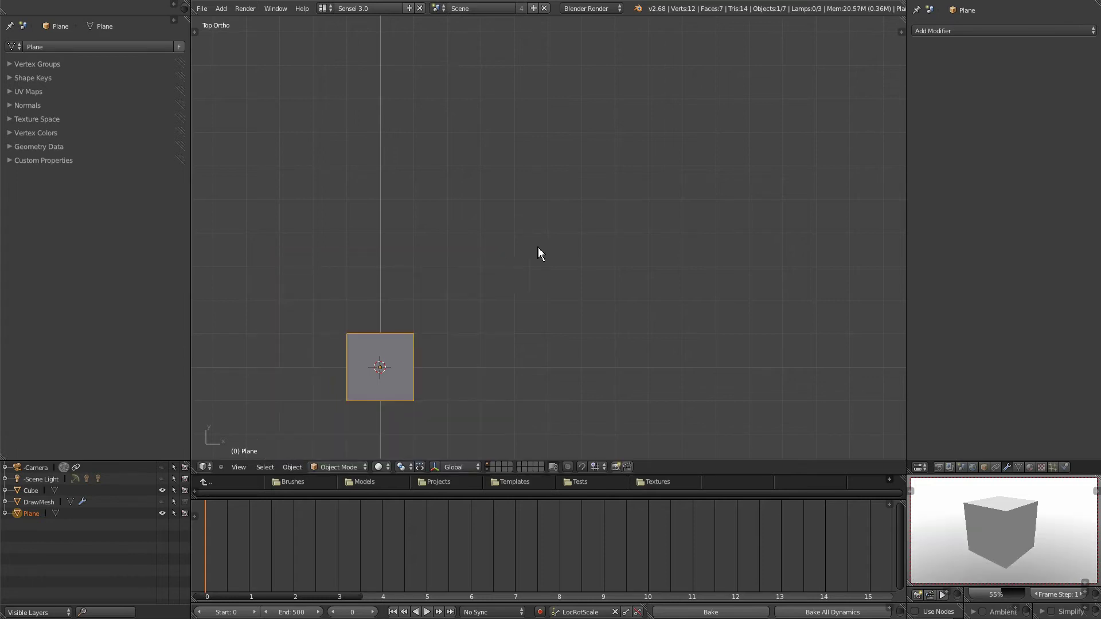
Step: Move the plane 1 unit along X and 1 unit along Y so its corner meets the 3D cursor
{"action": "key", "text": "g"}
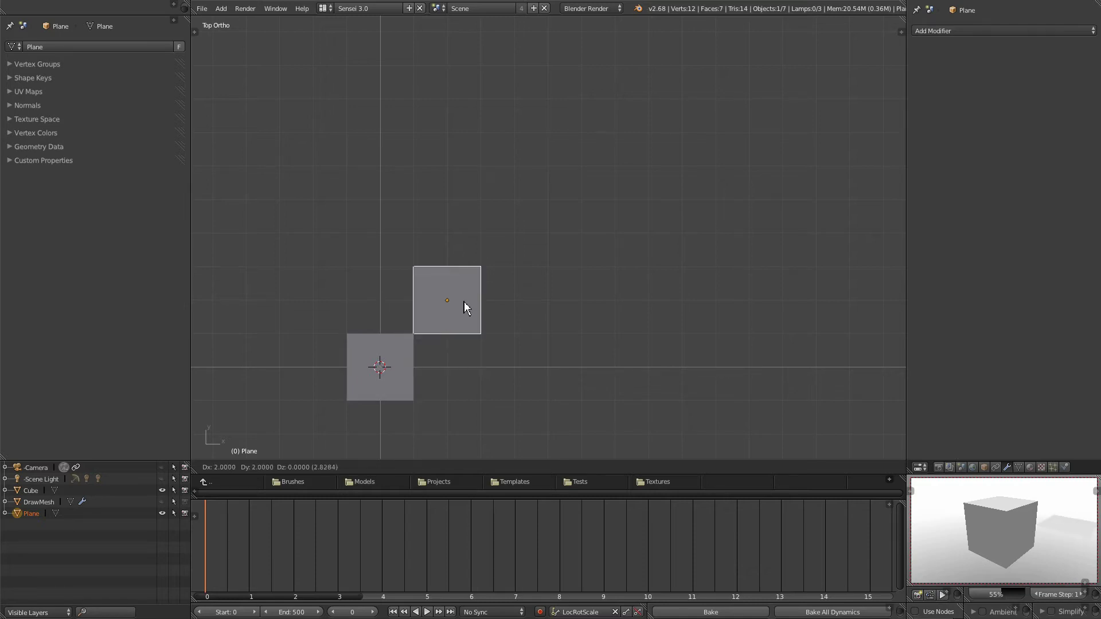
{"action": "left_click", "coordinate": [434, 326]}
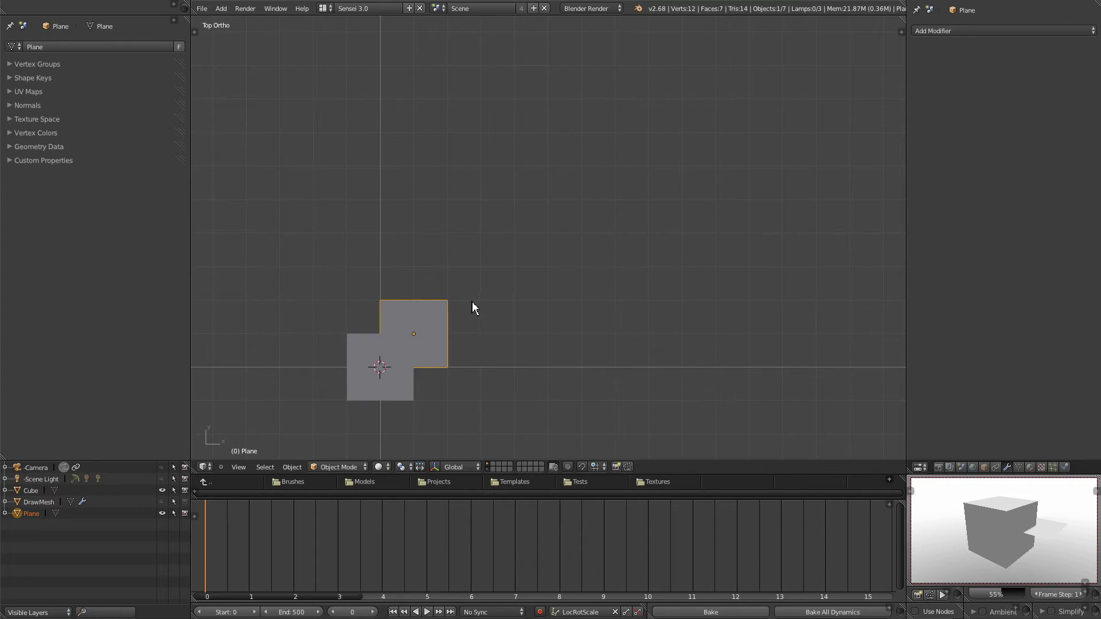
Step: Try scaling the offset plane about 2.8 times around its own centre, and undo the scaling
{"action": "key", "text": "s"}
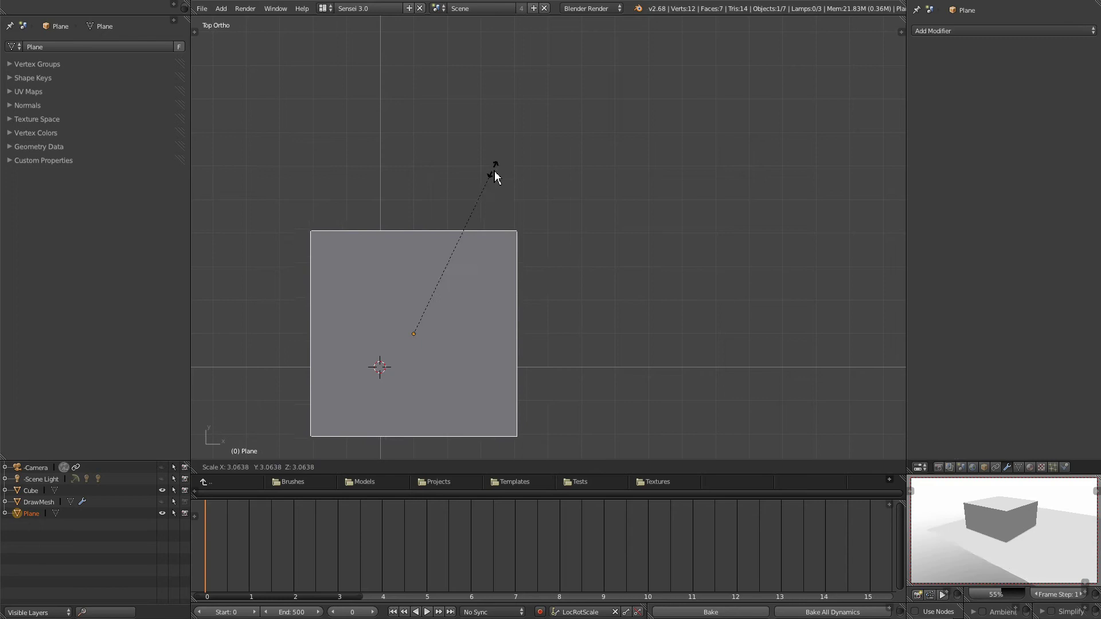
{"action": "left_click", "coordinate": [514, 204]}
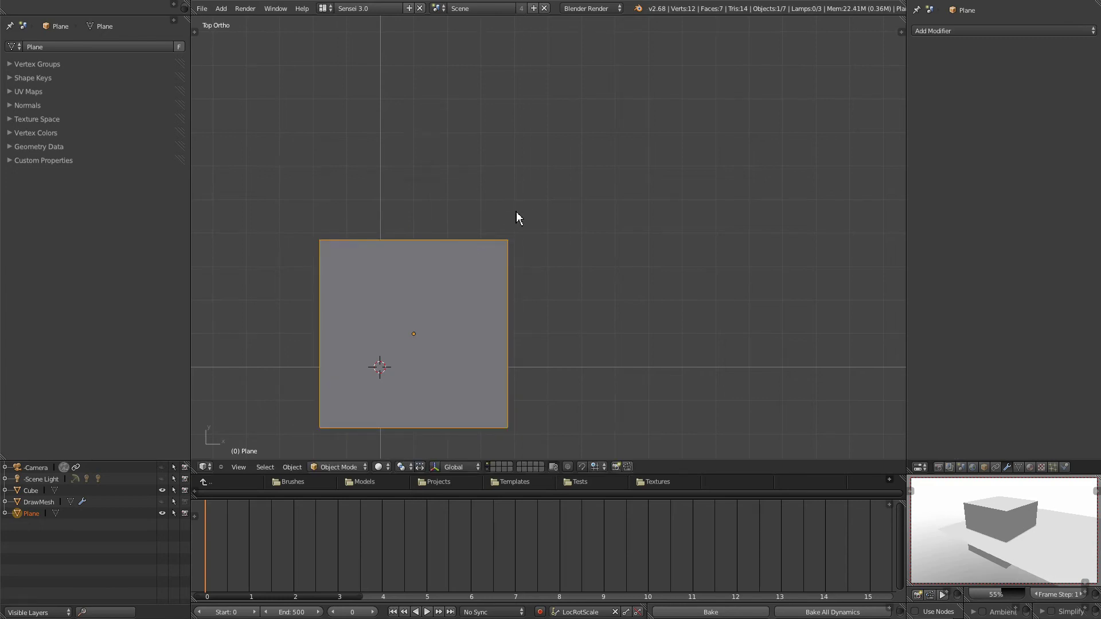
{"action": "key", "text": "ctrl+z"}
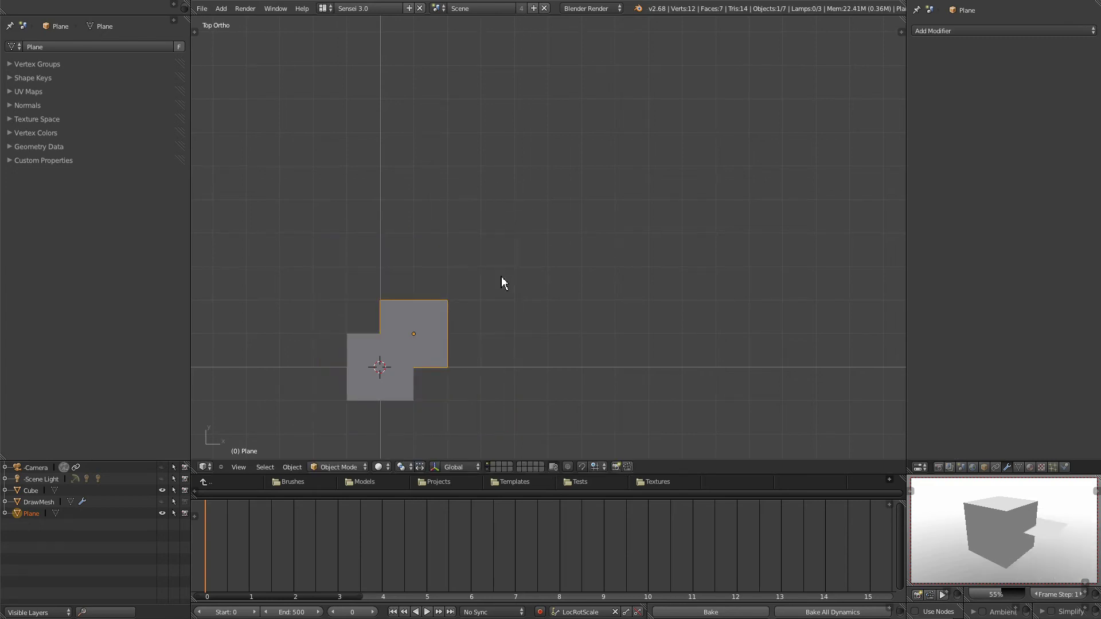
Step: Set the pivot point to 3D Cursor and scale the plane up 2.5 times from its corner
{"action": "scroll", "coordinate": [486, 325], "scroll_direction": "up", "scroll_amount": 1}
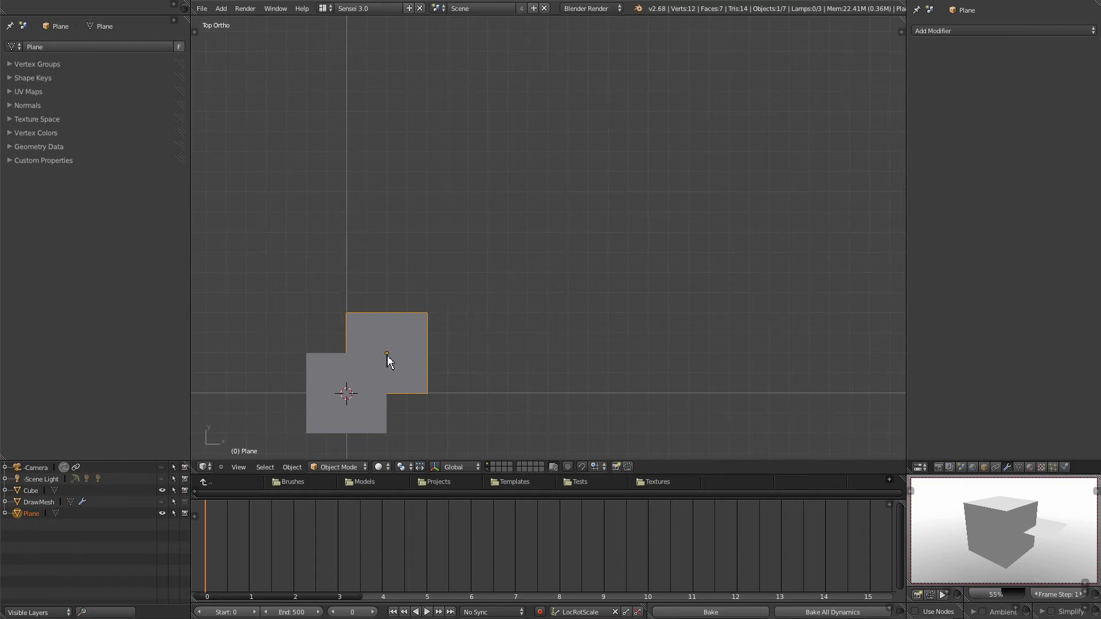
{"action": "left_click", "coordinate": [409, 470]}
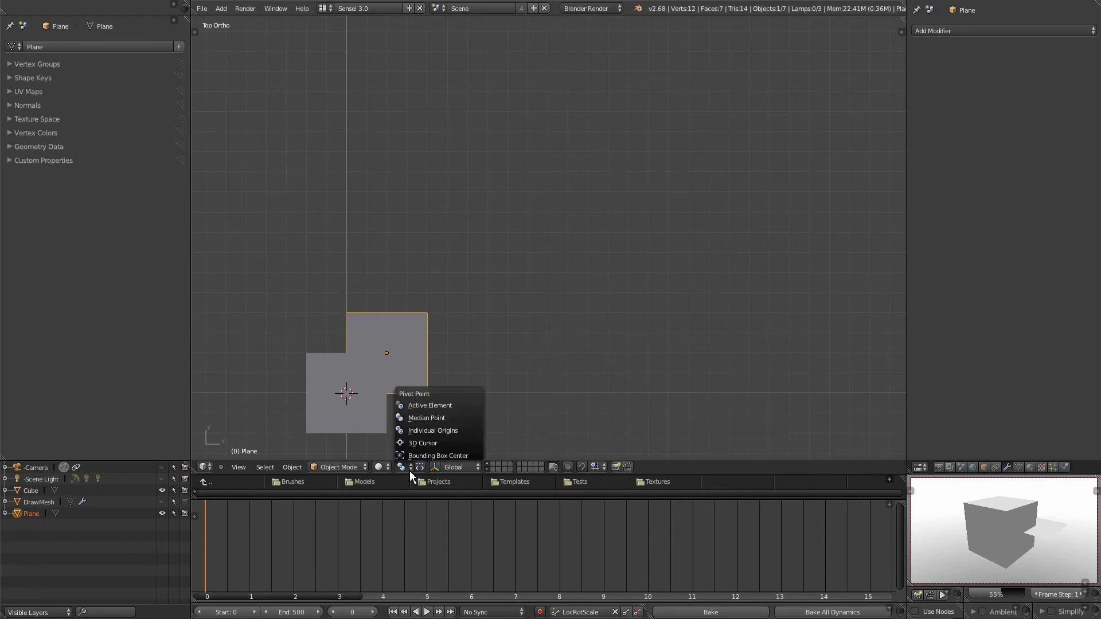
{"action": "left_click", "coordinate": [421, 444]}
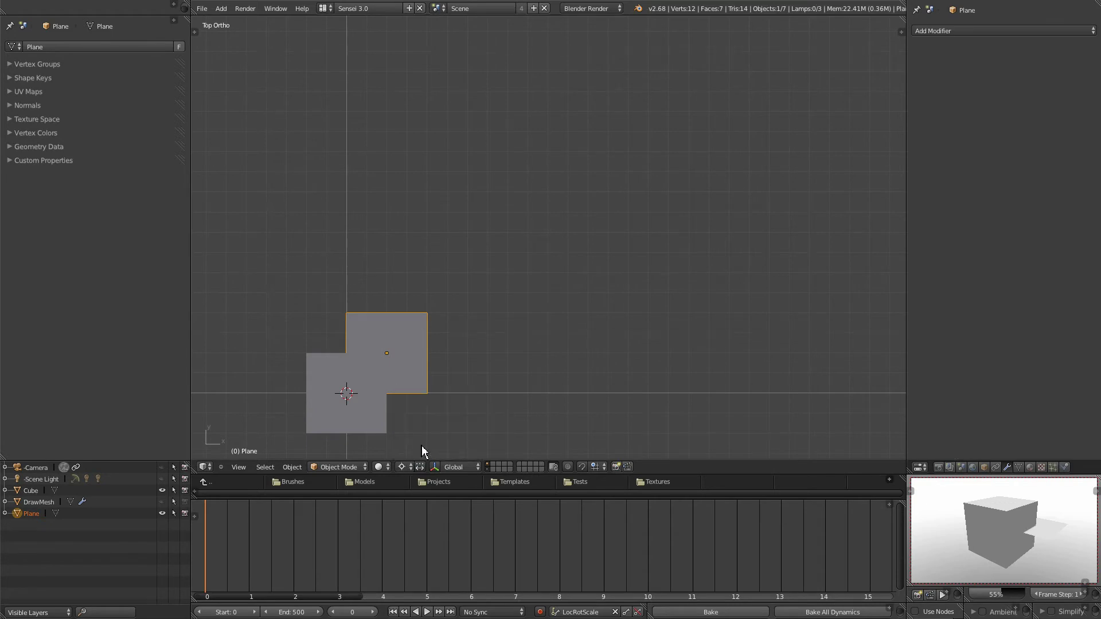
{"action": "key", "text": "s"}
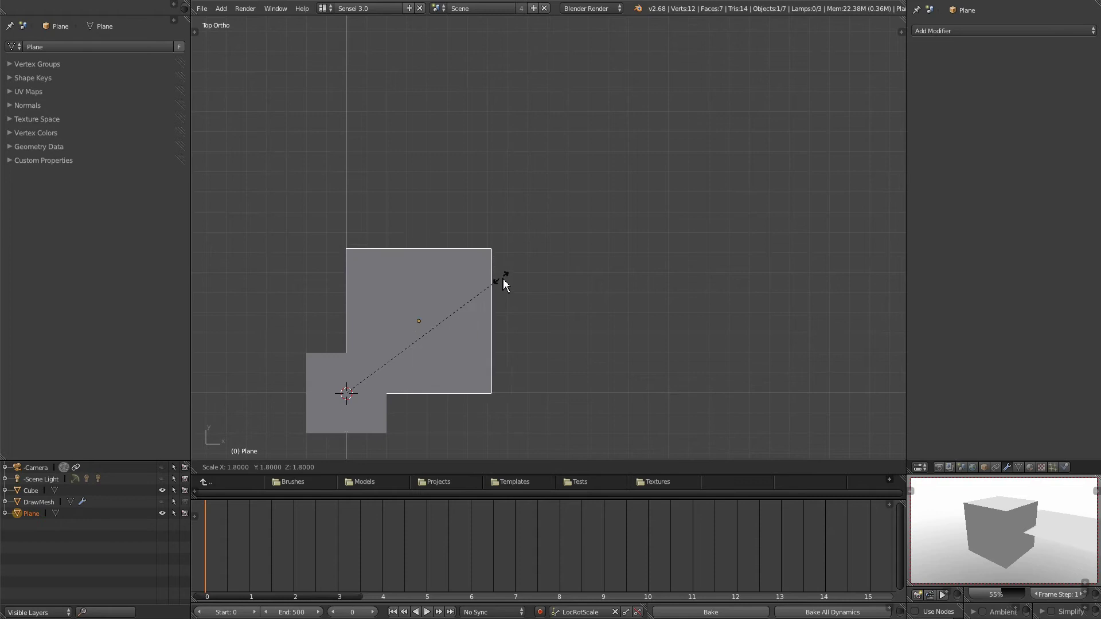
{"action": "left_click", "coordinate": [562, 237]}
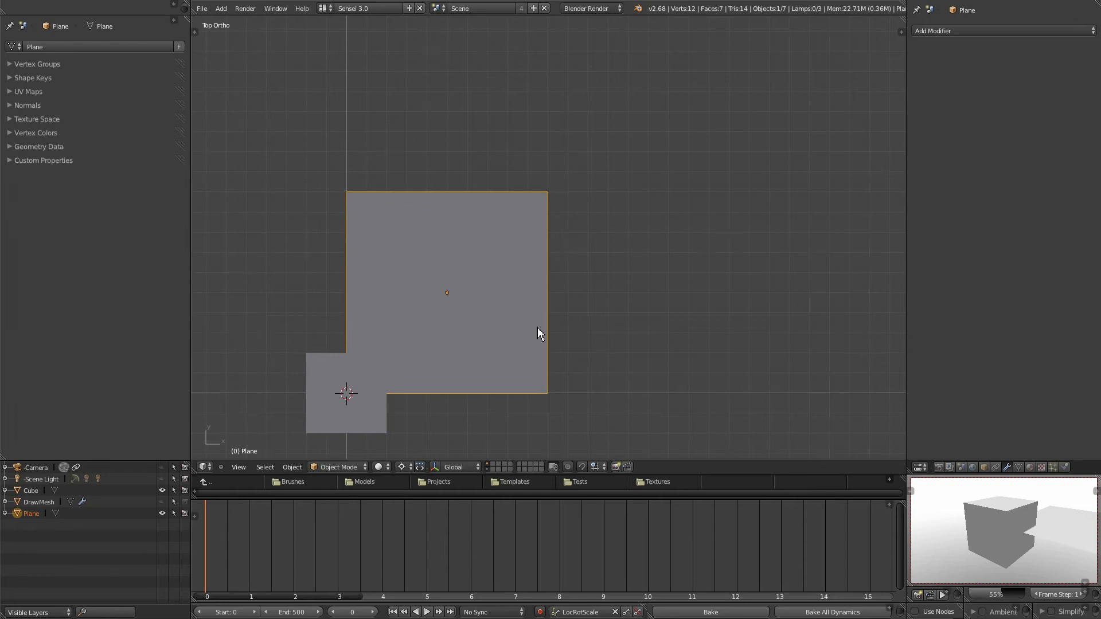
Step: Select the cube and set the viewport shading to Texture
{"action": "right_click", "coordinate": [329, 372]}
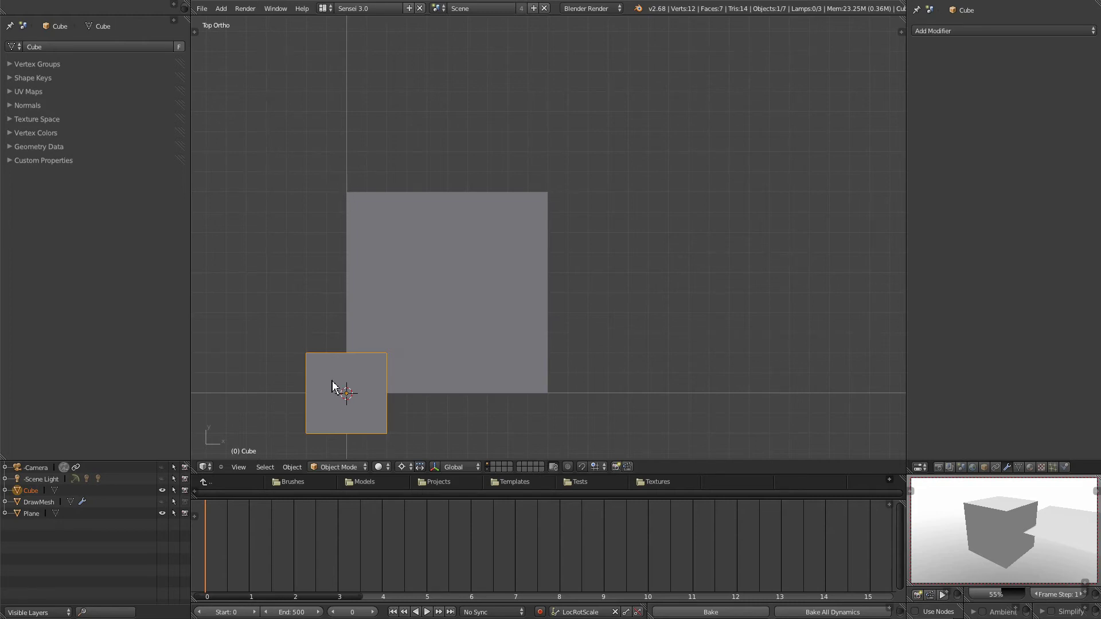
{"action": "right_click", "coordinate": [439, 343]}
{"action": "right_click", "coordinate": [356, 382]}
{"action": "right_click", "coordinate": [425, 343]}
{"action": "right_click", "coordinate": [380, 377]}
{"action": "left_click", "coordinate": [388, 468]}
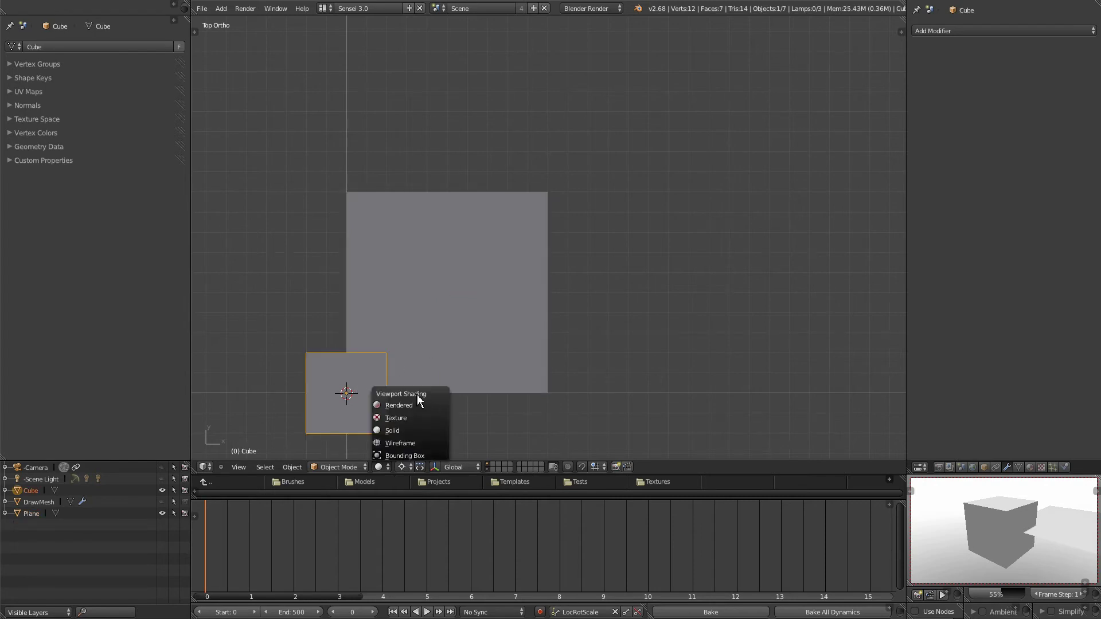
{"action": "left_click", "coordinate": [396, 417]}
Step: Insert a LocRotScale keyframe for the cube at frame 0
{"action": "scroll", "coordinate": [426, 367], "scroll_direction": "down", "scroll_amount": 1}
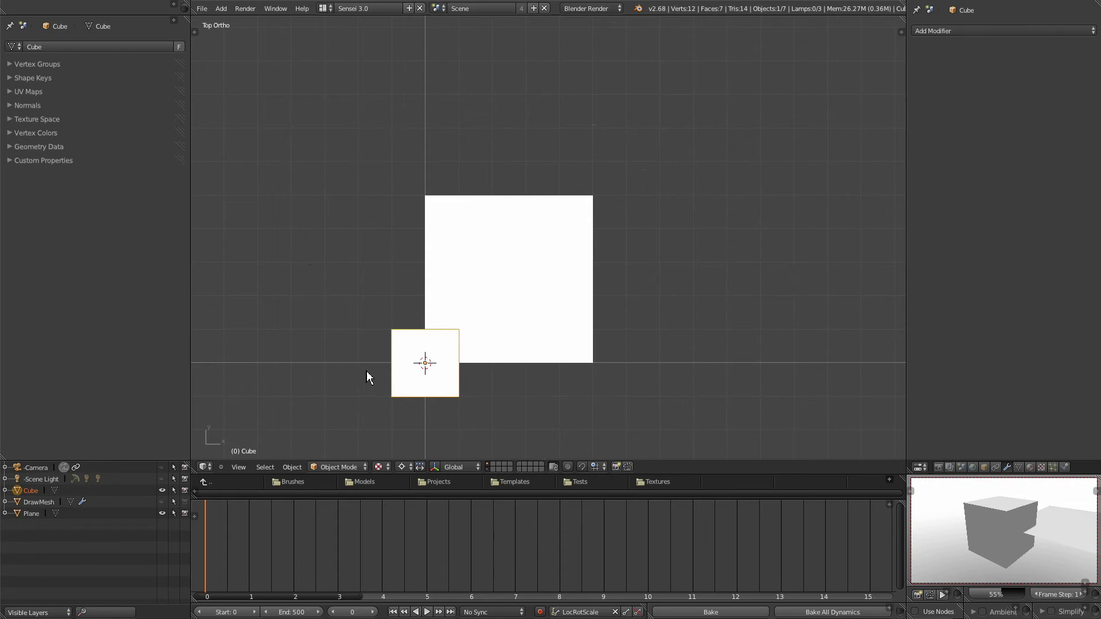
{"action": "key", "text": "i"}
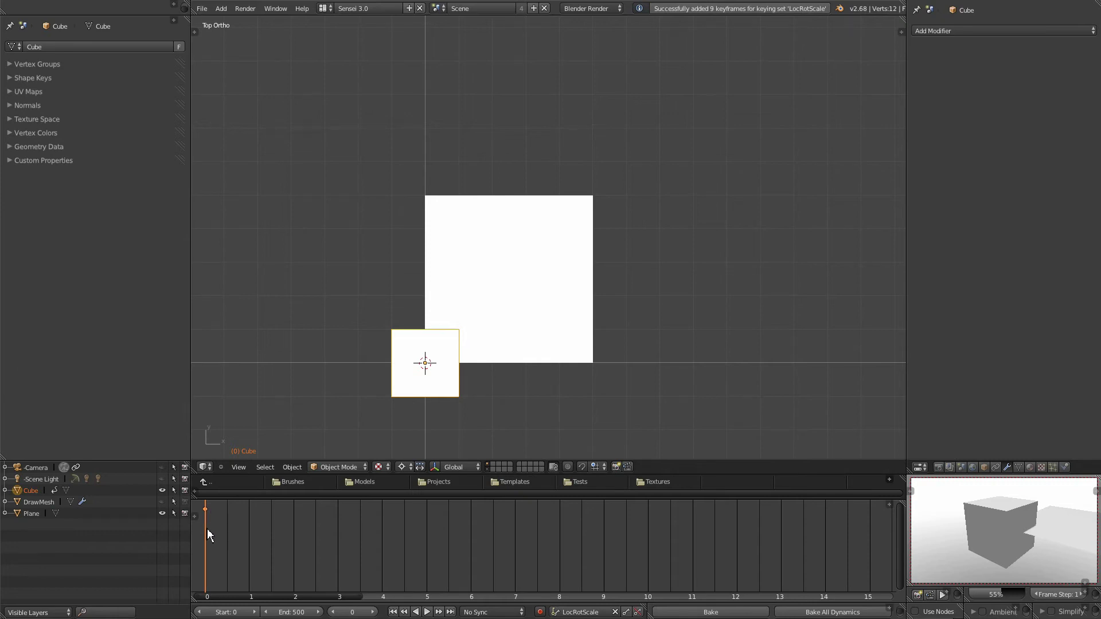
Step: At frame 25, move the cube 5 units along X to the plane's next corner, insert a LocRotScale keyframe, and return to frame 0
{"action": "left_click_drag", "start_coordinate": [208, 528], "coordinate": [253, 533]}
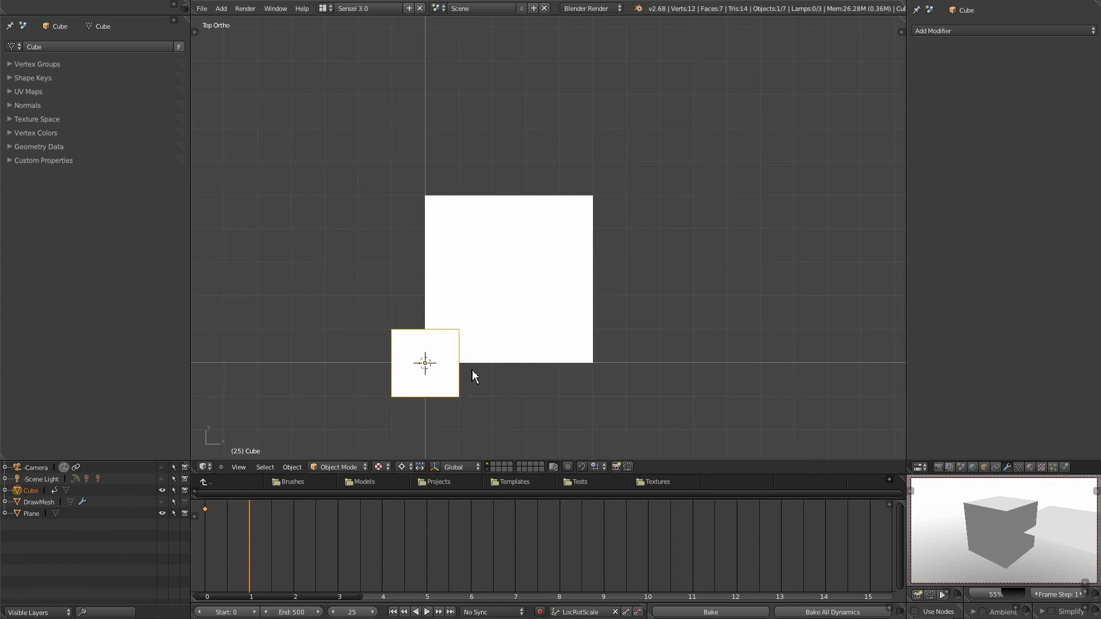
{"action": "key", "text": "g"}
{"action": "key", "text": "x"}
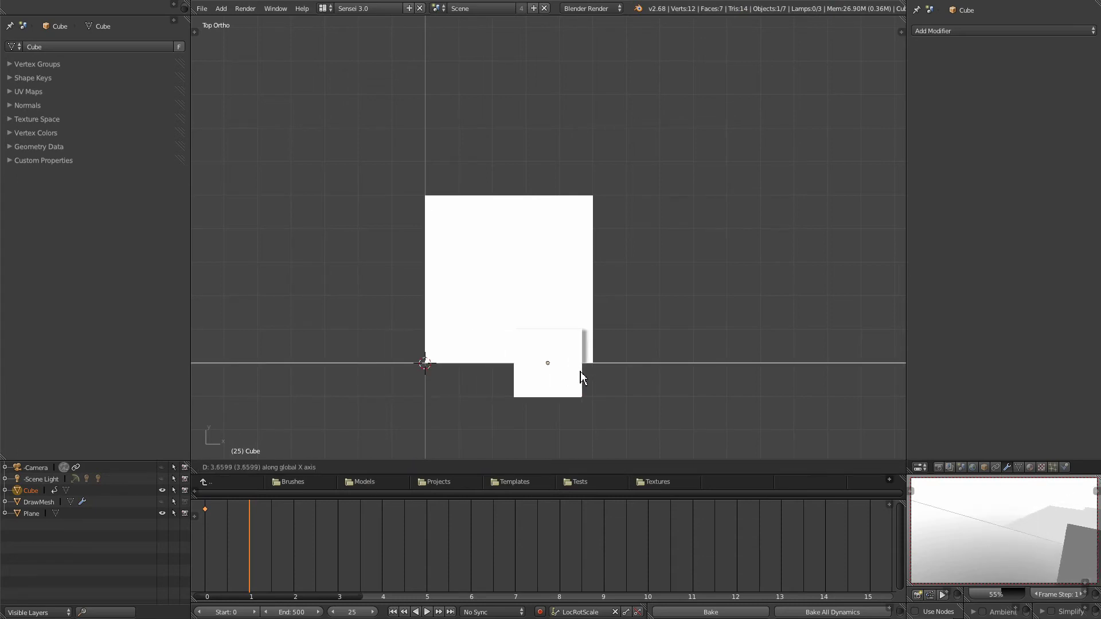
{"action": "key", "text": "ctrl"}
{"action": "left_click", "coordinate": [612, 376]}
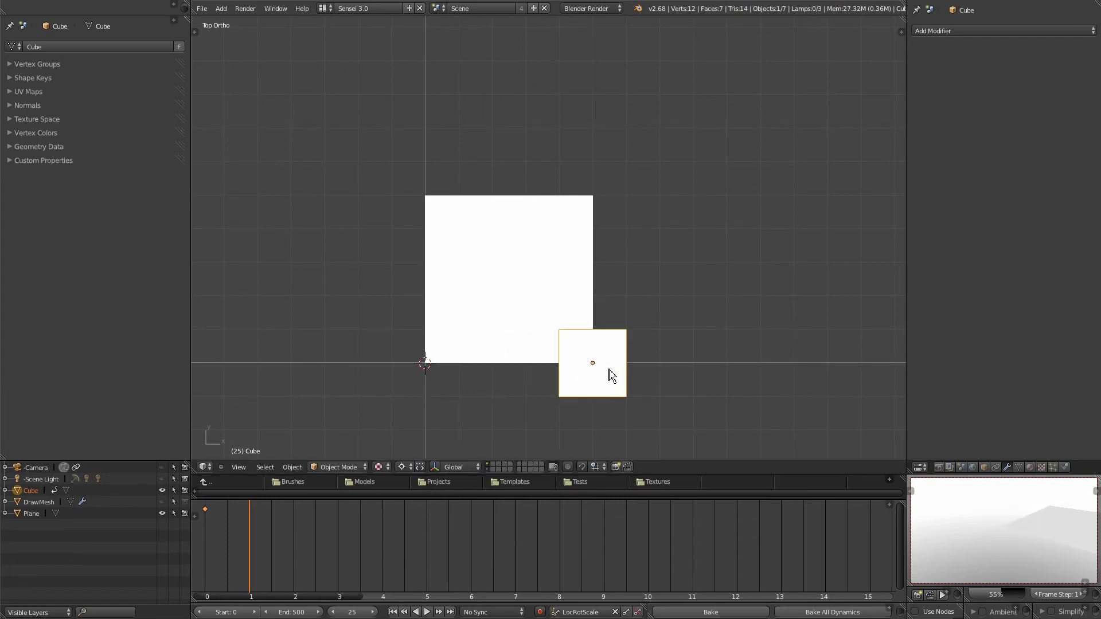
{"action": "key", "text": "i"}
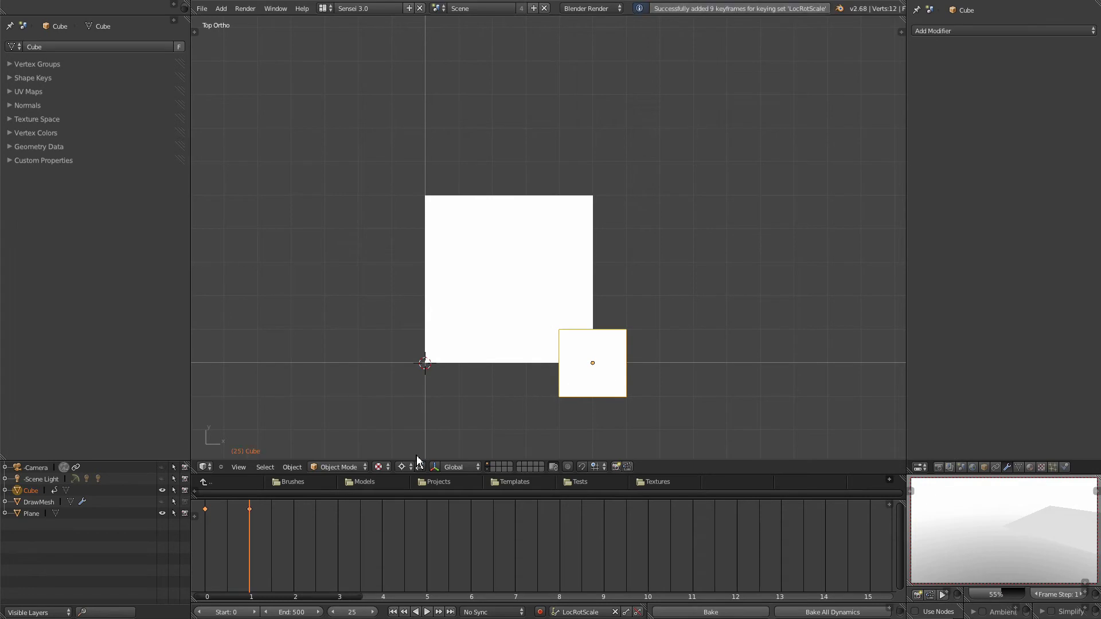
{"action": "mouse_move", "coordinate": [250, 539]}
{"action": "left_mouse_down"}
{"action": "mouse_move", "coordinate": [195, 548]}
{"action": "mouse_move", "coordinate": [251, 541]}
{"action": "left_mouse_up"}
{"action": "key", "text": "shift+Down"}
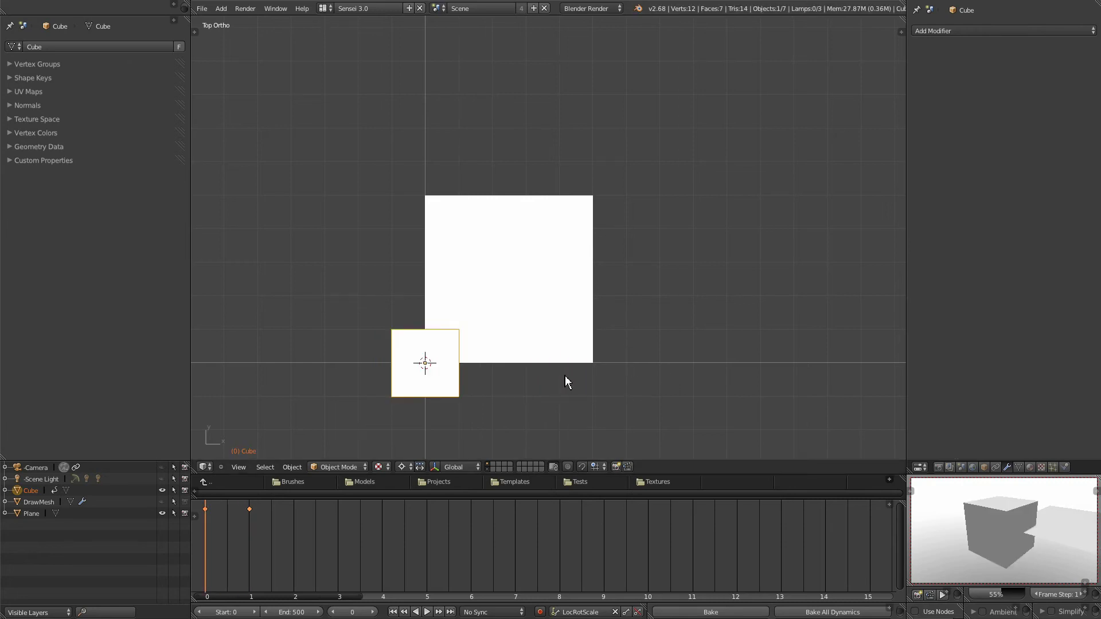
Step: Delete the cube's existing keyframes and insert a fresh LocRotScale keyframe at frame 0
{"action": "key", "text": "x"}
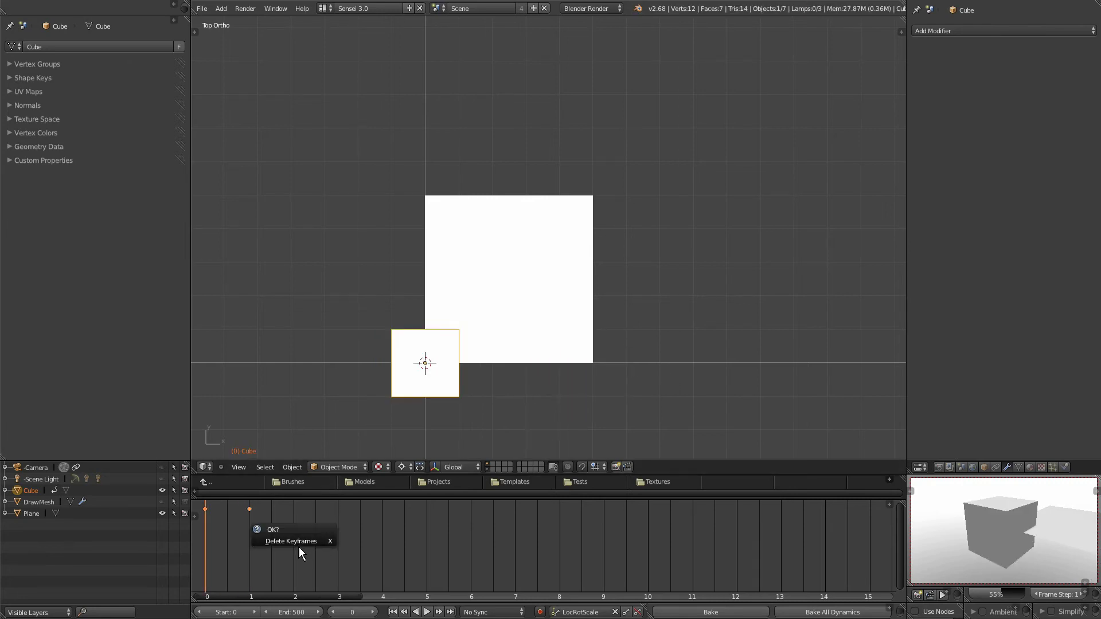
{"action": "left_click", "coordinate": [297, 542]}
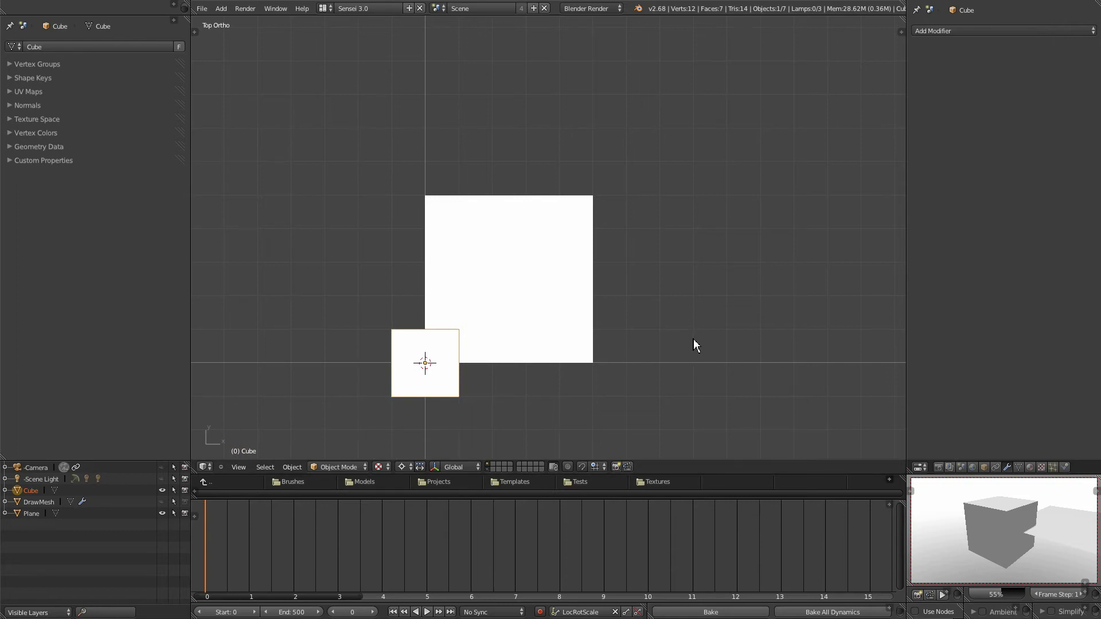
{"action": "key", "text": "i"}
Step: At frame 25, move the cube 5 units along X to the plane's next corner and insert a LocRotScale keyframe
{"action": "key", "text": "shift+Up"}
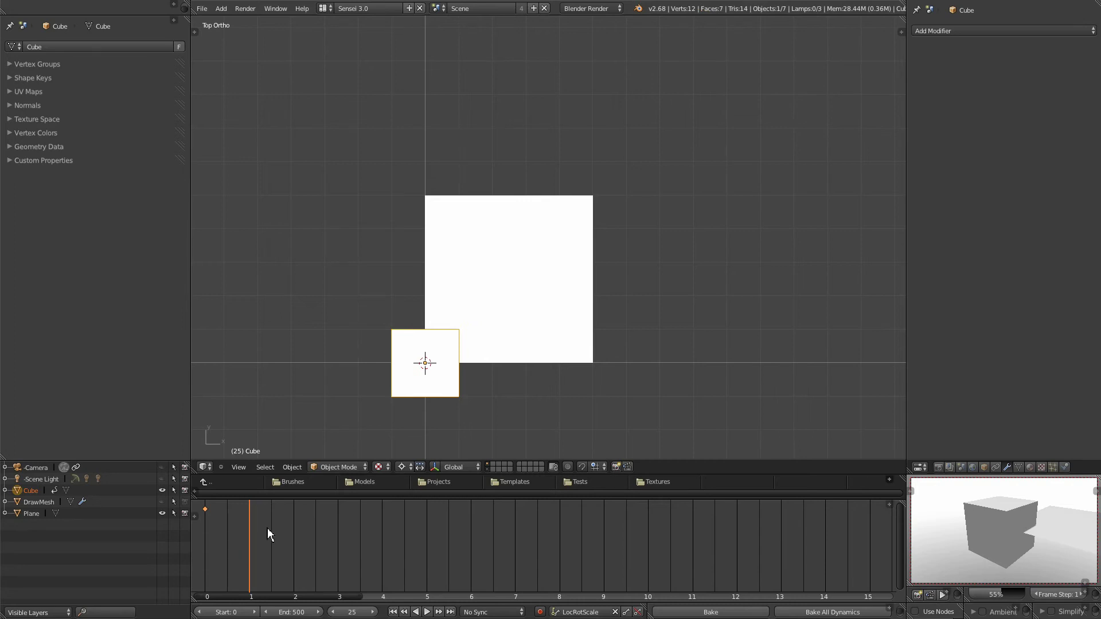
{"action": "key", "text": "g"}
{"action": "key", "text": "x"}
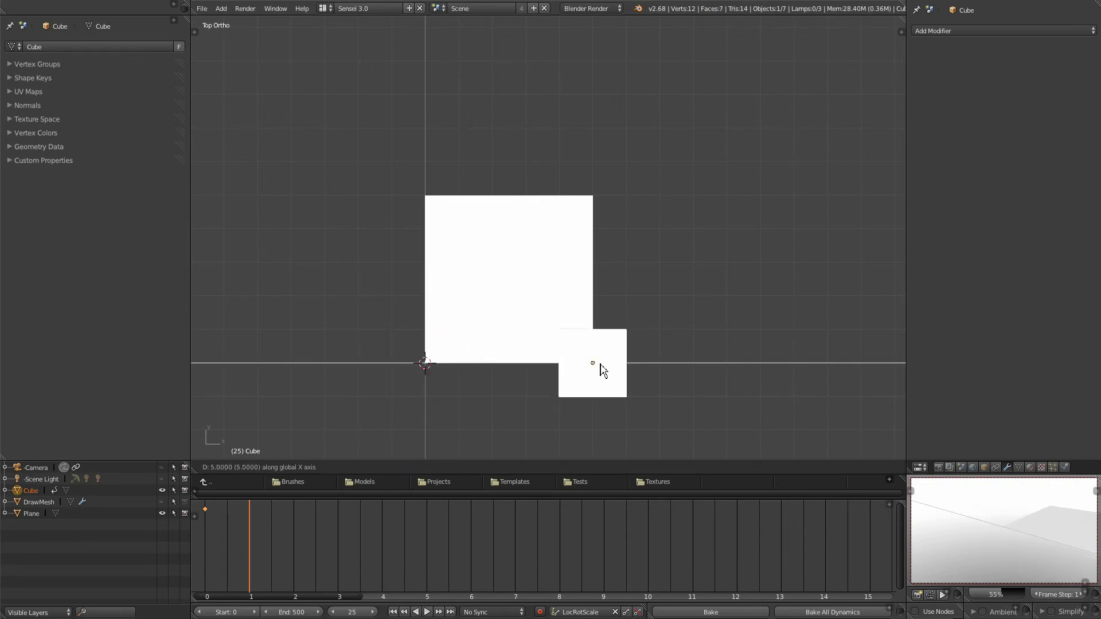
{"action": "left_click", "coordinate": [605, 370]}
{"action": "key", "text": "i"}
Step: At frame 50, move the cube along Y to the plane's corner diagonally opposite the start and insert a LocRotScale keyframe
{"action": "key", "text": "Up"}
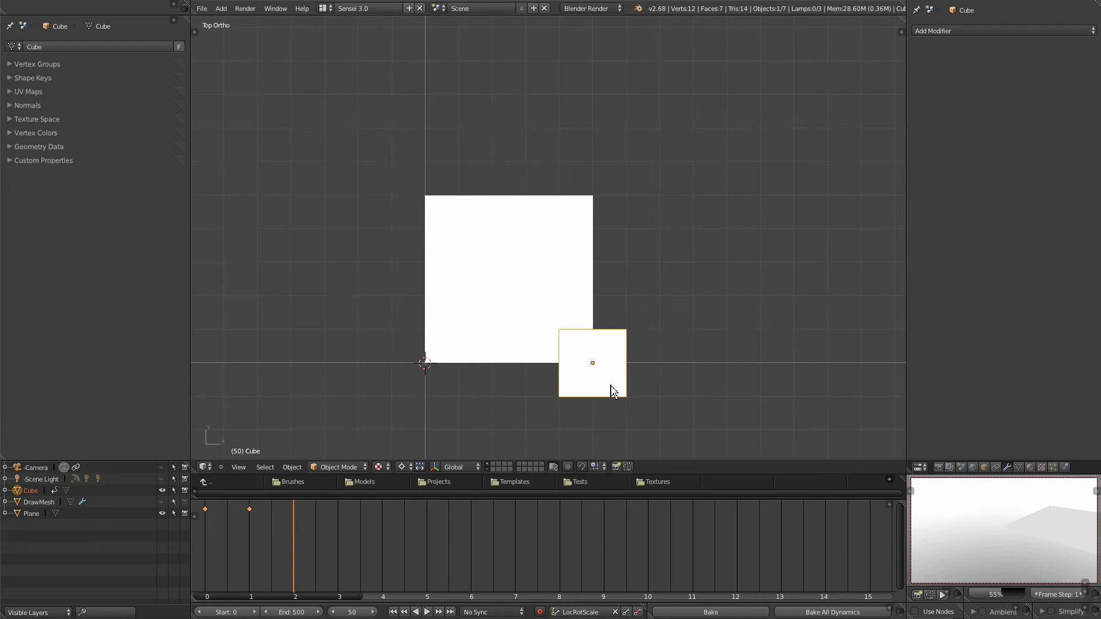
{"action": "key", "text": "g"}
{"action": "key", "text": "y"}
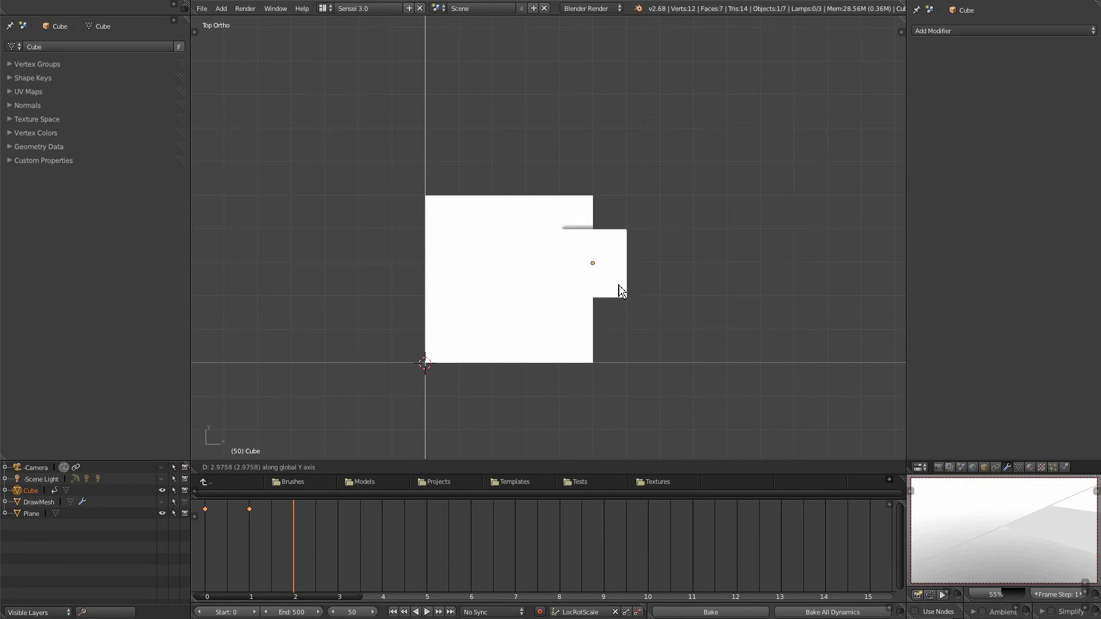
{"action": "left_click", "coordinate": [619, 223]}
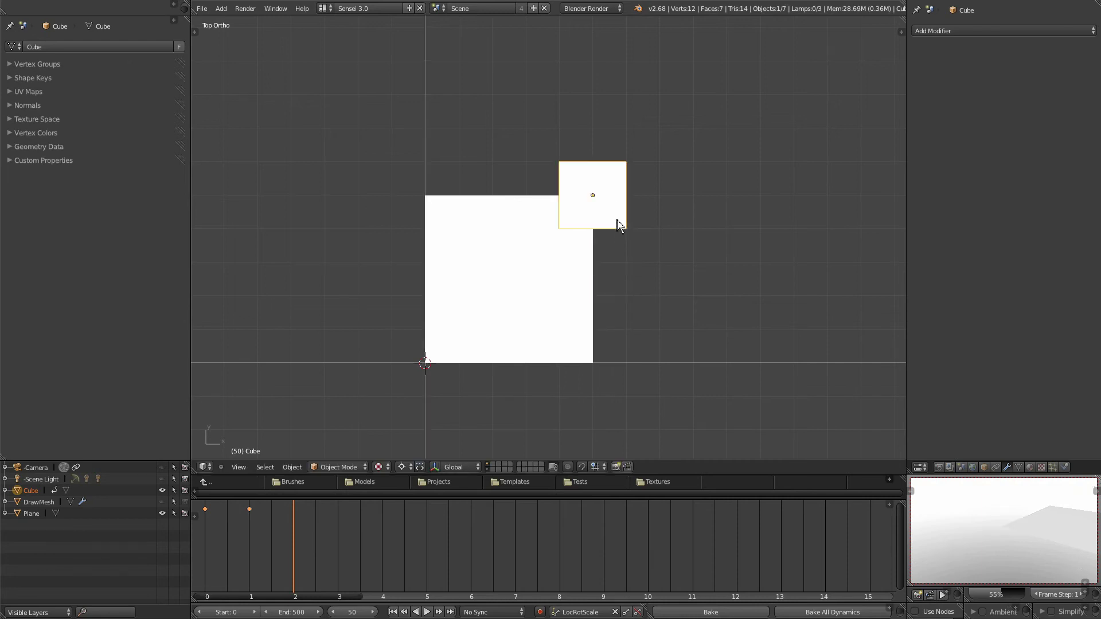
{"action": "key", "text": "i"}
Step: At frame 75, move the cube back in X to the plane's fourth corner and insert a LocRotScale keyframe
{"action": "key", "text": "Up"}
{"action": "key", "text": "g"}
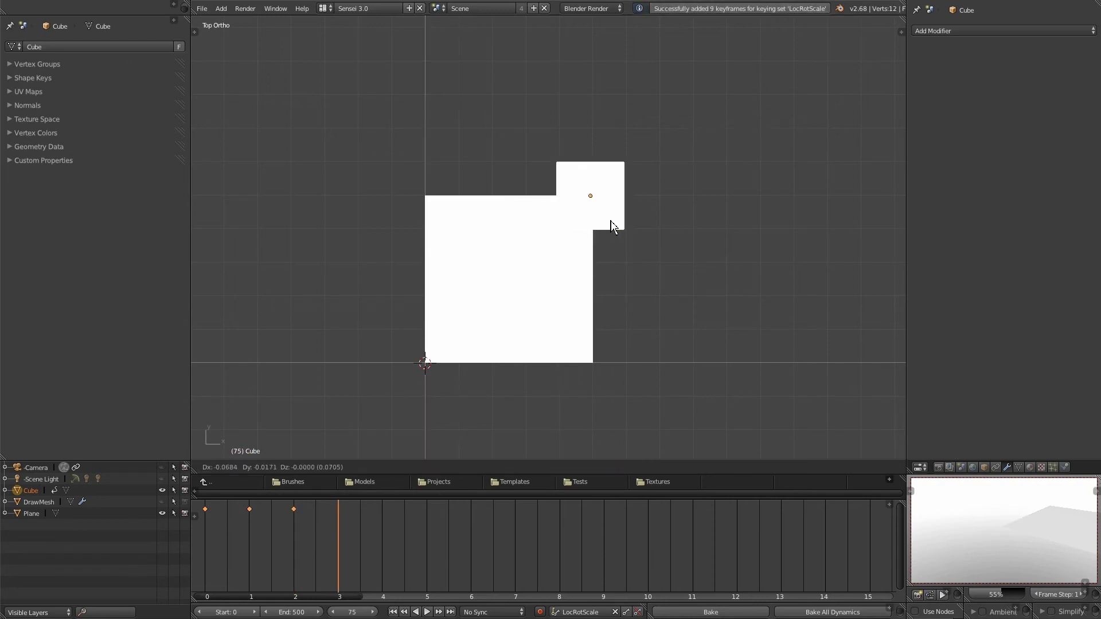
{"action": "left_click", "coordinate": [436, 214]}
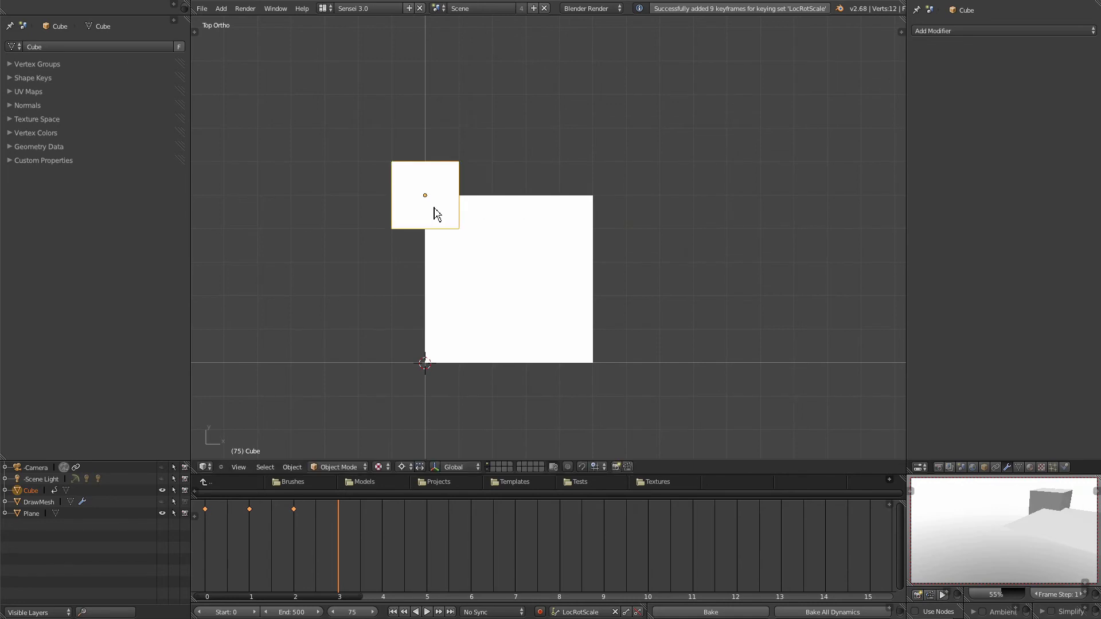
{"action": "key", "text": "i"}
Step: At frame 100, move the cube back to its starting corner at the 3D cursor and insert a LocRotScale keyframe
{"action": "key", "text": "Up"}
{"action": "key", "text": "g"}
{"action": "left_click", "coordinate": [426, 367]}
{"action": "key", "text": "i"}
Step: Scrub through and play the cube's animation around the plane, and return to frame 0
{"action": "left_click_drag", "start_coordinate": [425, 536], "coordinate": [251, 570]}
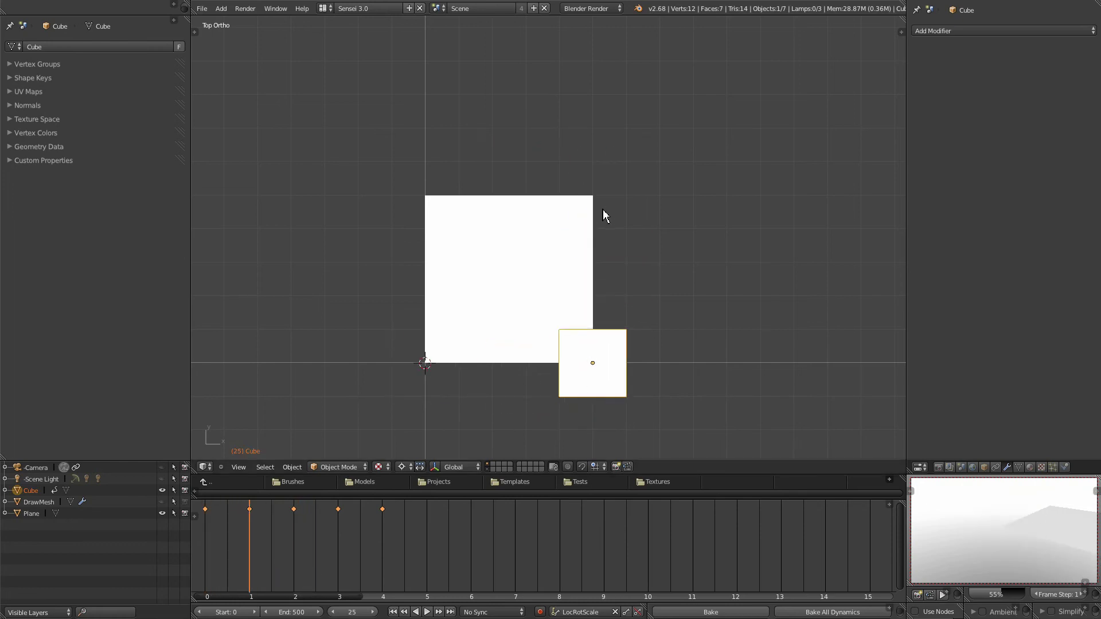
{"action": "left_click_drag", "start_coordinate": [248, 528], "coordinate": [204, 534]}
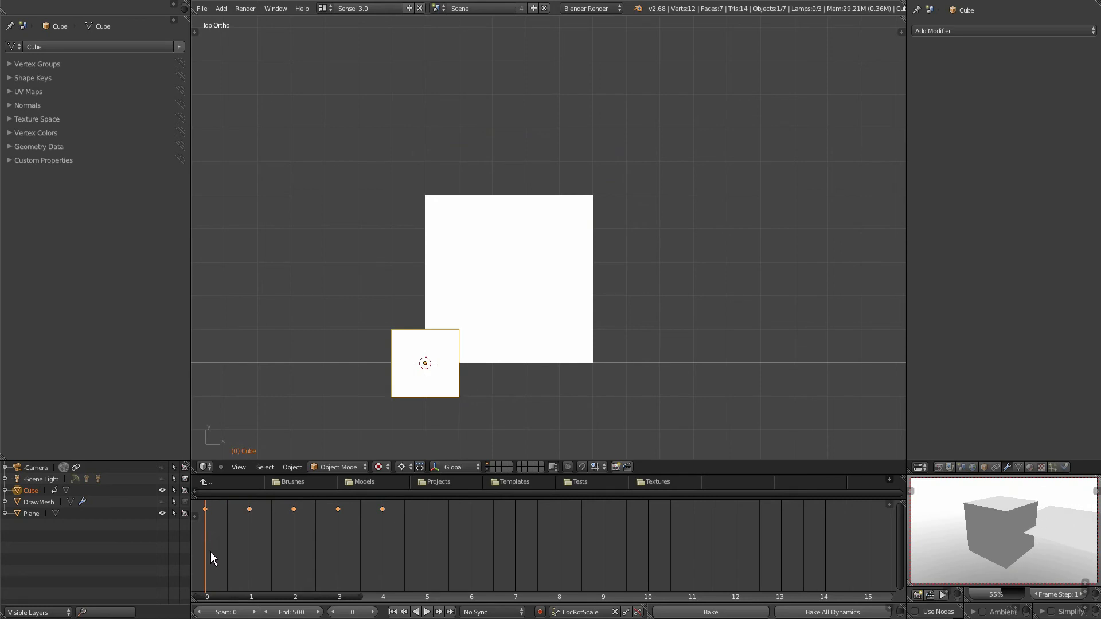
{"action": "left_click", "coordinate": [429, 611]}
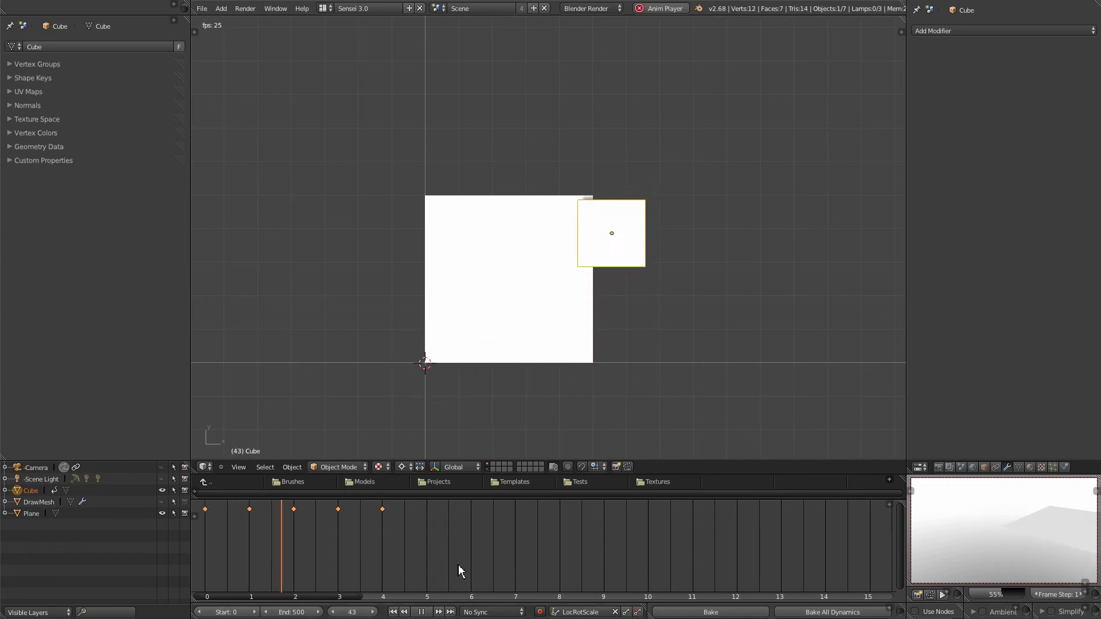
{"action": "left_click", "coordinate": [394, 612]}
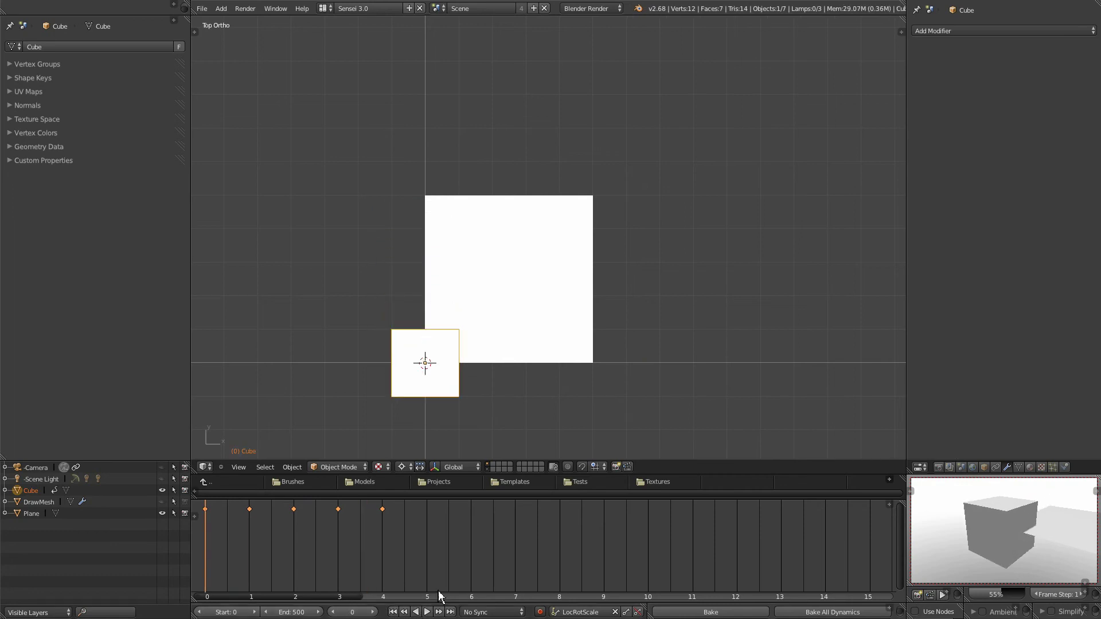
Step: Examine the cube and plane from perspective angles and return to the top view
{"action": "middle_click_drag", "start_coordinate": [510, 358], "coordinate": [479, 238]}
{"action": "middle_click_drag", "start_coordinate": [539, 322], "coordinate": [559, 344]}
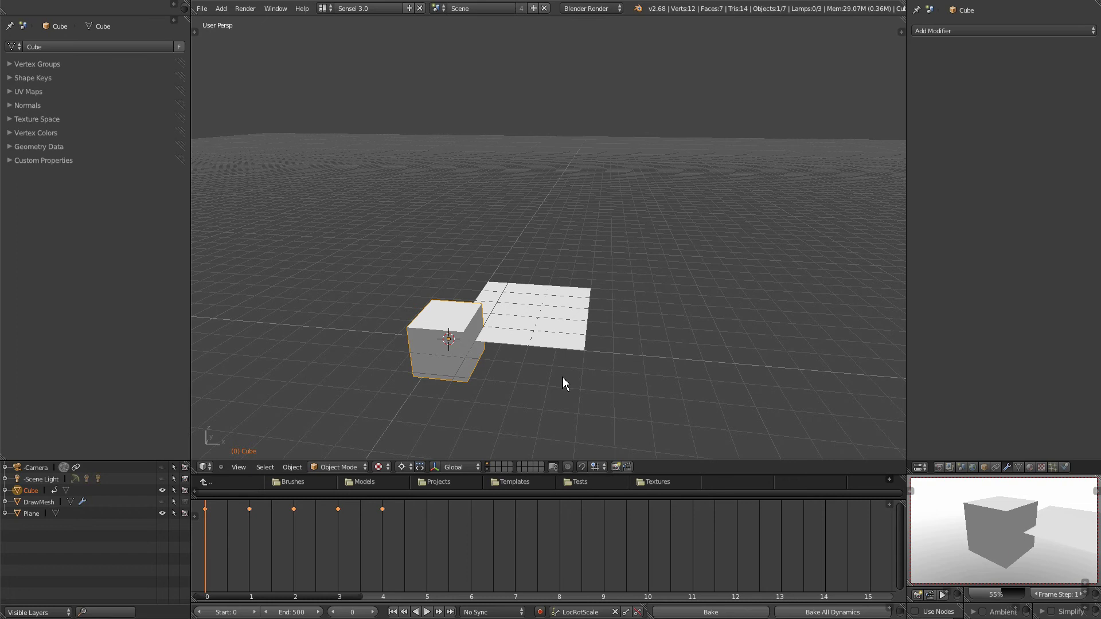
{"action": "middle_click_drag", "start_coordinate": [563, 388], "coordinate": [538, 396]}
{"action": "mouse_move", "coordinate": [211, 534]}
{"action": "left_mouse_down"}
{"action": "mouse_move", "coordinate": [367, 551]}
{"action": "mouse_move", "coordinate": [195, 534]}
{"action": "left_mouse_up"}
{"action": "middle_click_drag", "start_coordinate": [487, 355], "coordinate": [532, 384]}
{"action": "key", "text": "KP_7"}
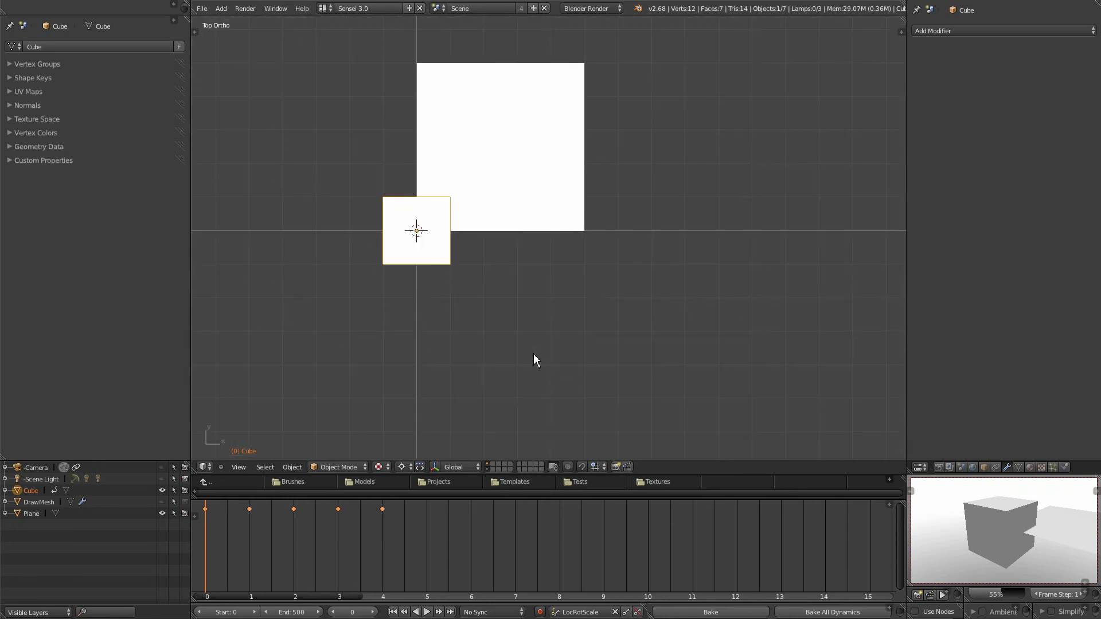
{"action": "middle_click_drag", "start_coordinate": [521, 223], "coordinate": [484, 351], "text": "shift"}
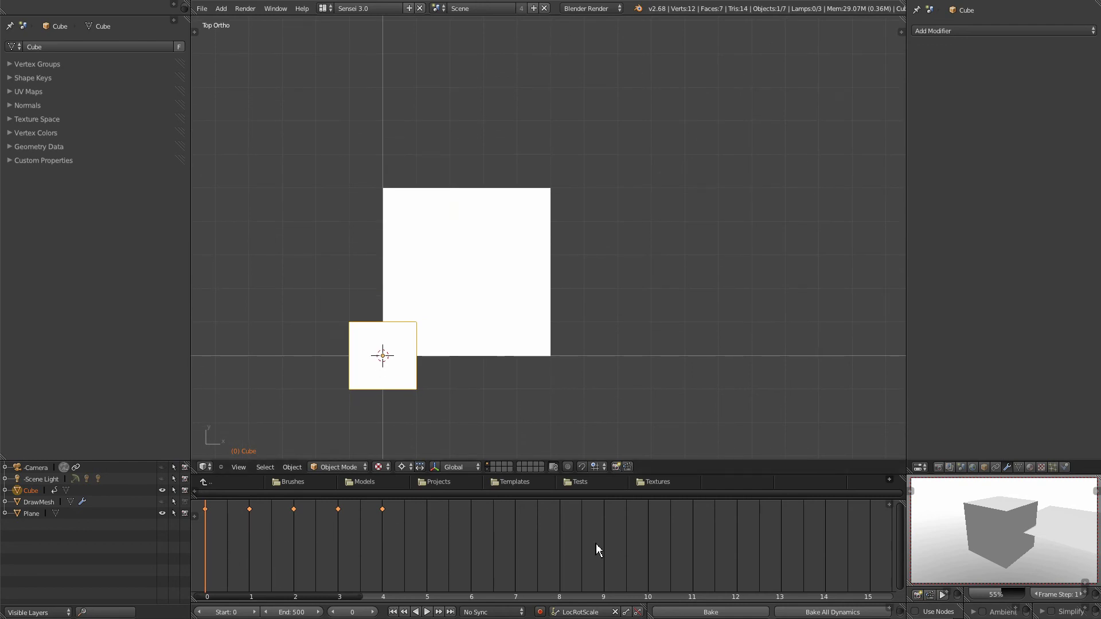
Step: Show the Action Editor's header and set the interpolation mode of all the cube's keyframes to Linear
{"action": "scroll", "coordinate": [892, 507], "scroll_direction": "down", "scroll_amount": 1}
{"action": "left_click", "coordinate": [891, 507]}
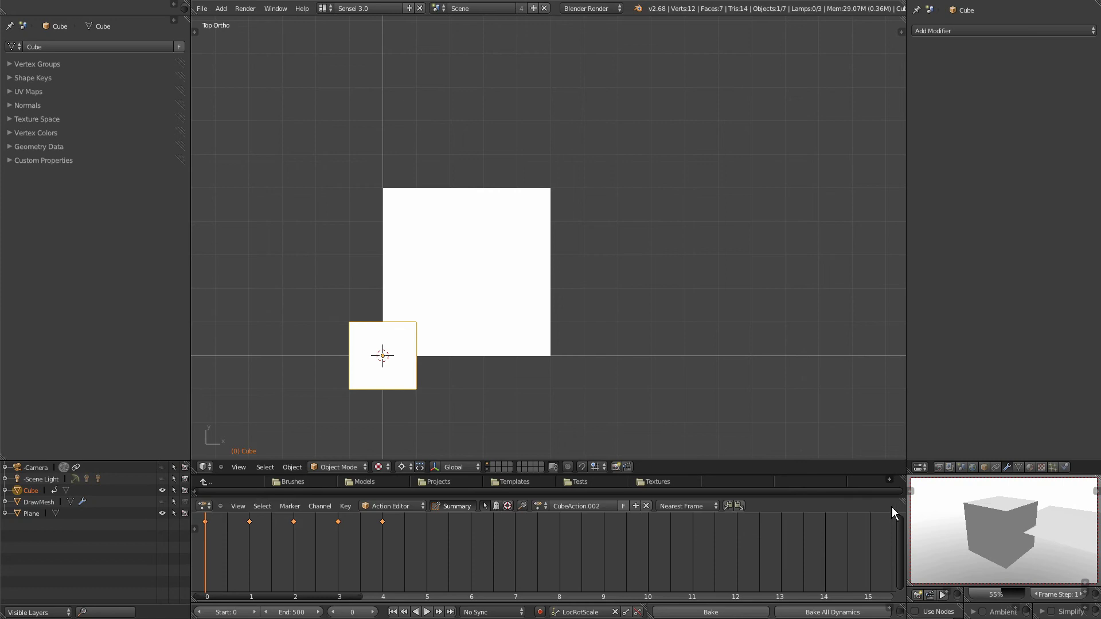
{"action": "left_click", "coordinate": [346, 506]}
{"action": "left_click", "coordinate": [347, 506]}
{"action": "mouse_move", "coordinate": [386, 381]}
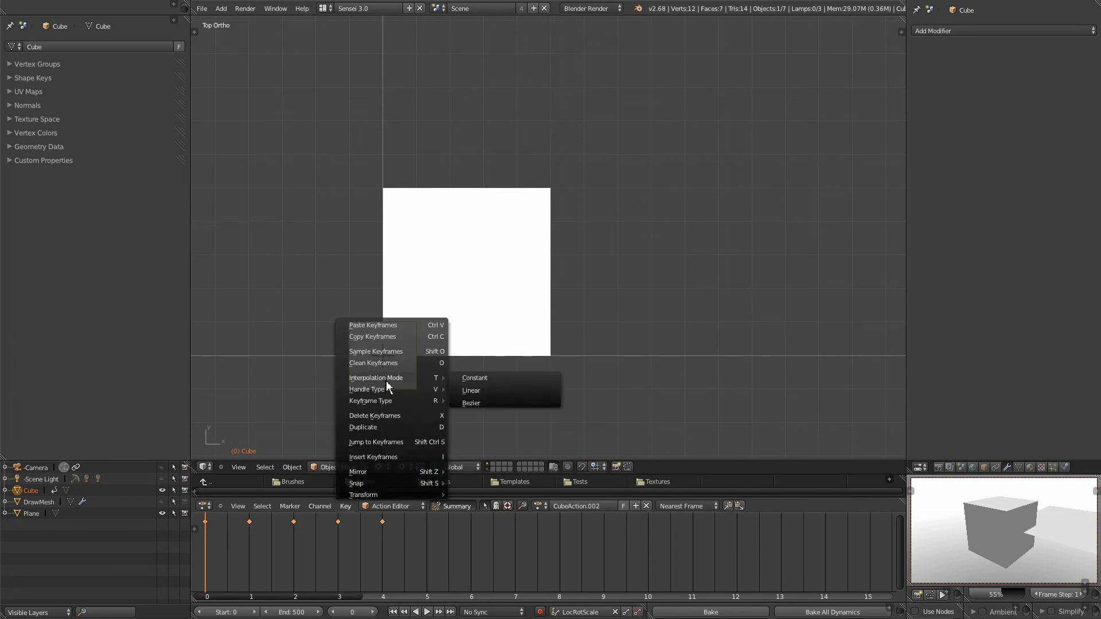
{"action": "left_click", "coordinate": [474, 396]}
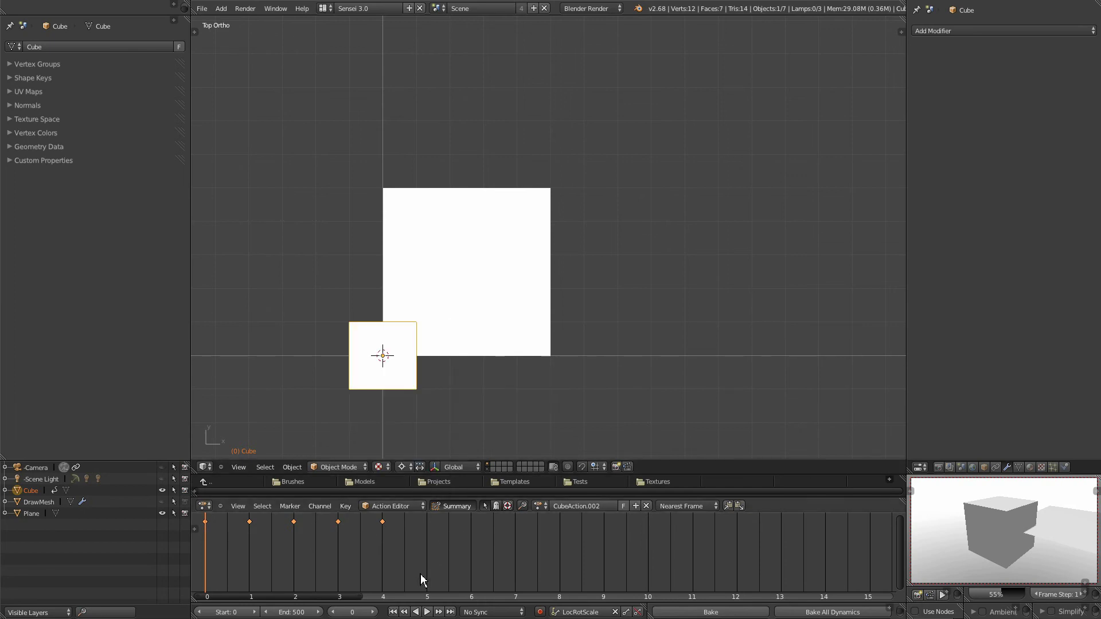
Step: Play the animation to check the cube's linear motion and return to frame 0
{"action": "left_click", "coordinate": [427, 612]}
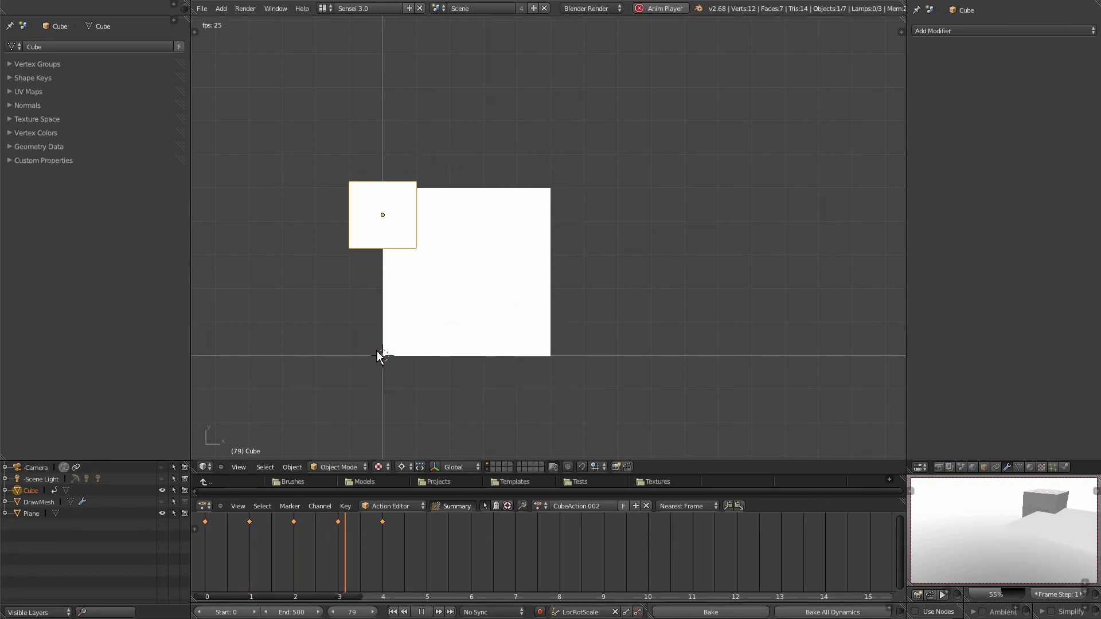
{"action": "left_click", "coordinate": [422, 612]}
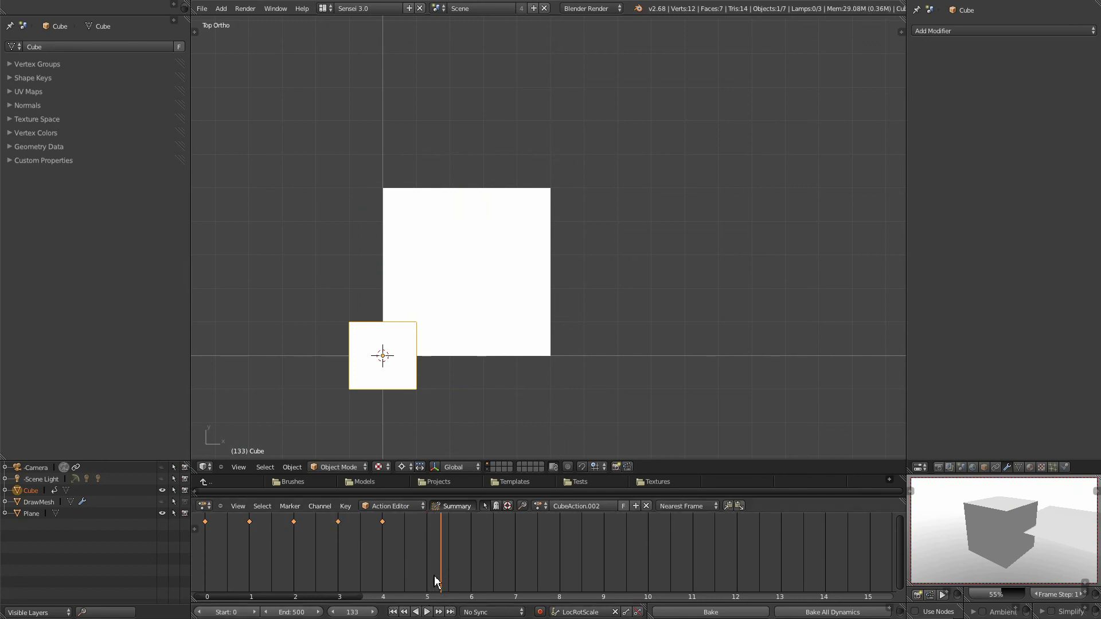
{"action": "left_click_drag", "start_coordinate": [384, 552], "coordinate": [204, 532]}
Step: Set the keyframes at frames 50, 75 and 100 to Linear interpolation
{"action": "left_click", "coordinate": [347, 507]}
{"action": "mouse_move", "coordinate": [399, 378]}
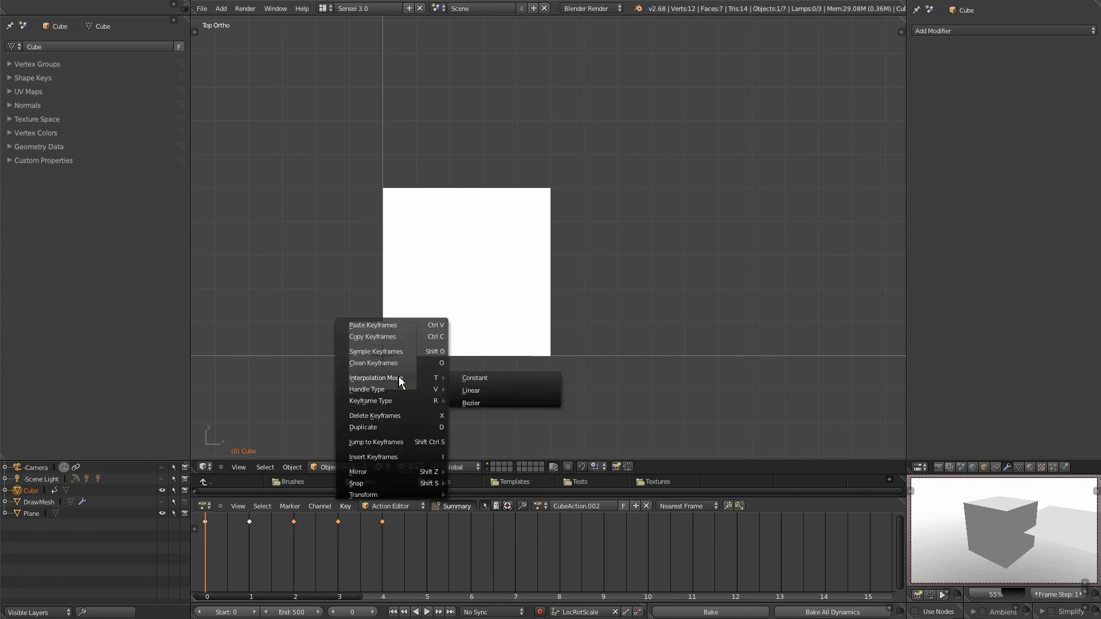
{"action": "left_click", "coordinate": [480, 390]}
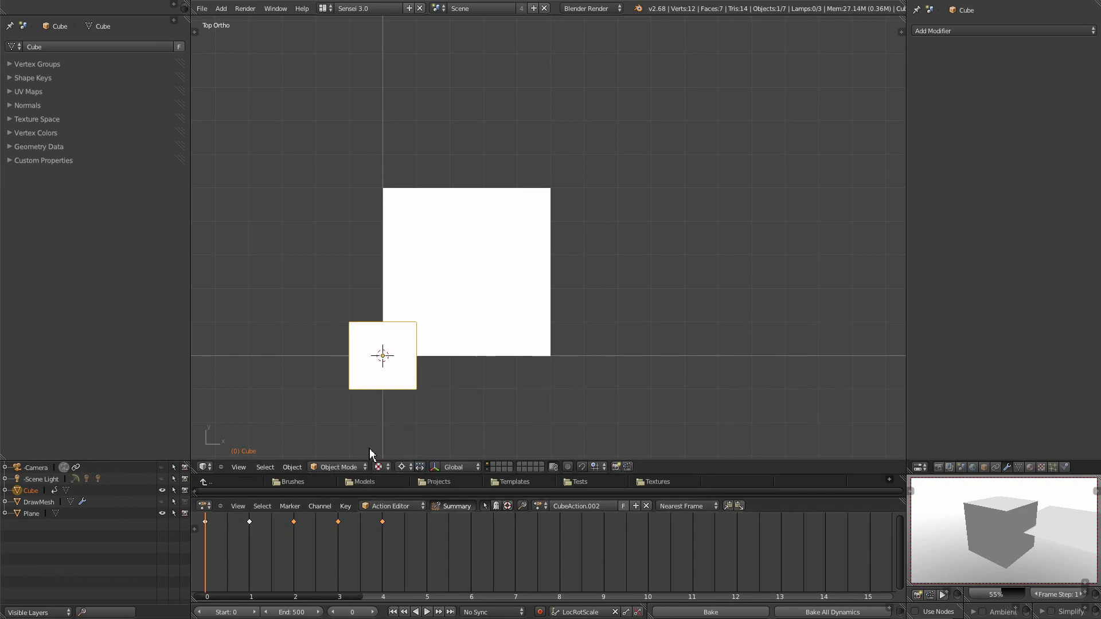
Step: Select the keyframes at frames 0 and 25 and set their interpolation mode to Bezier
{"action": "left_click", "coordinate": [250, 521]}
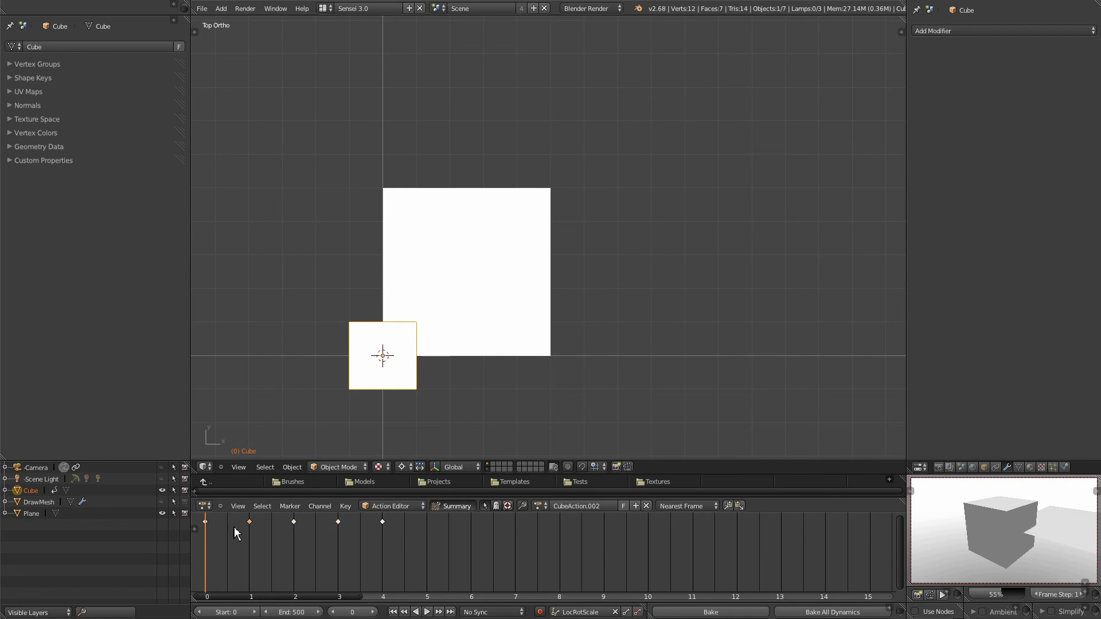
{"action": "left_click", "coordinate": [345, 506]}
{"action": "mouse_move", "coordinate": [420, 379]}
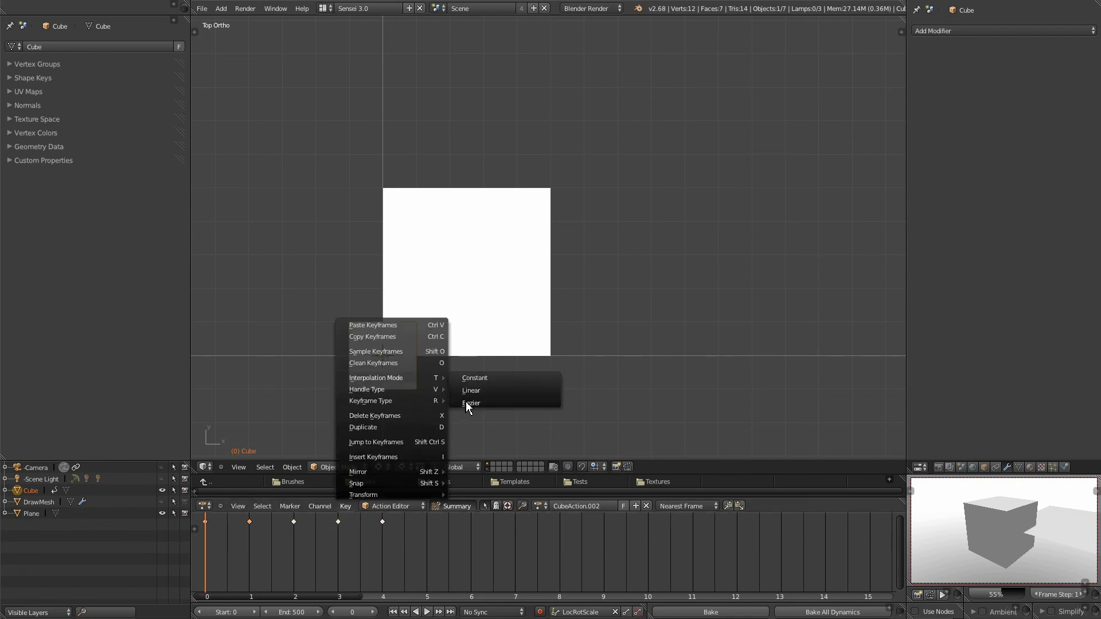
{"action": "left_click", "coordinate": [466, 404]}
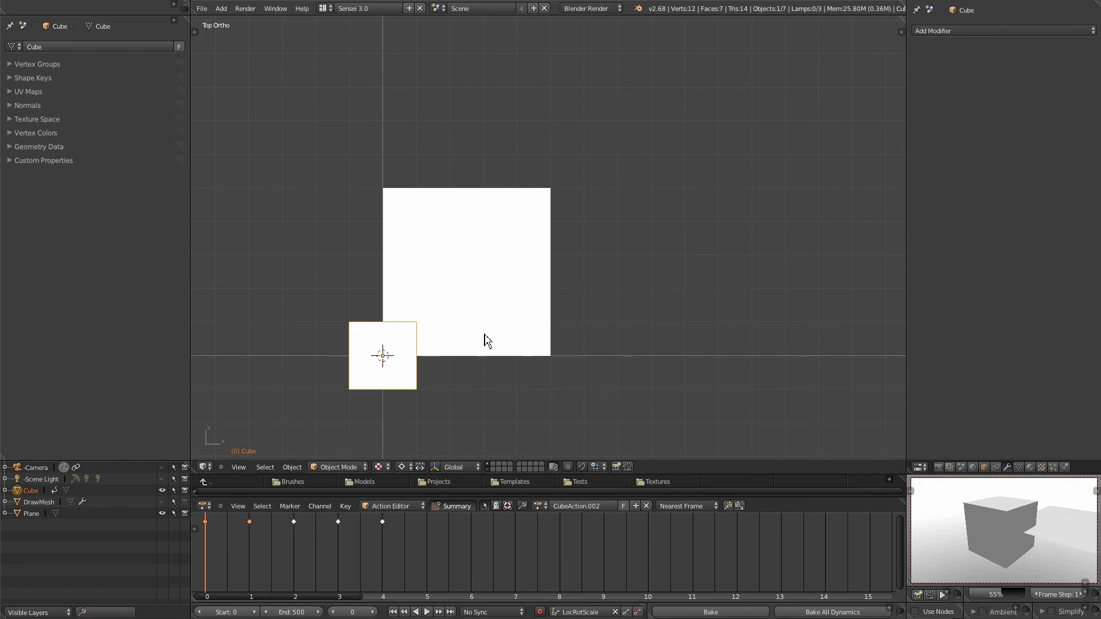
Step: Play the animation twice from the start to compare the Bezier and Linear segments, and return to frame 0
{"action": "left_click", "coordinate": [427, 612]}
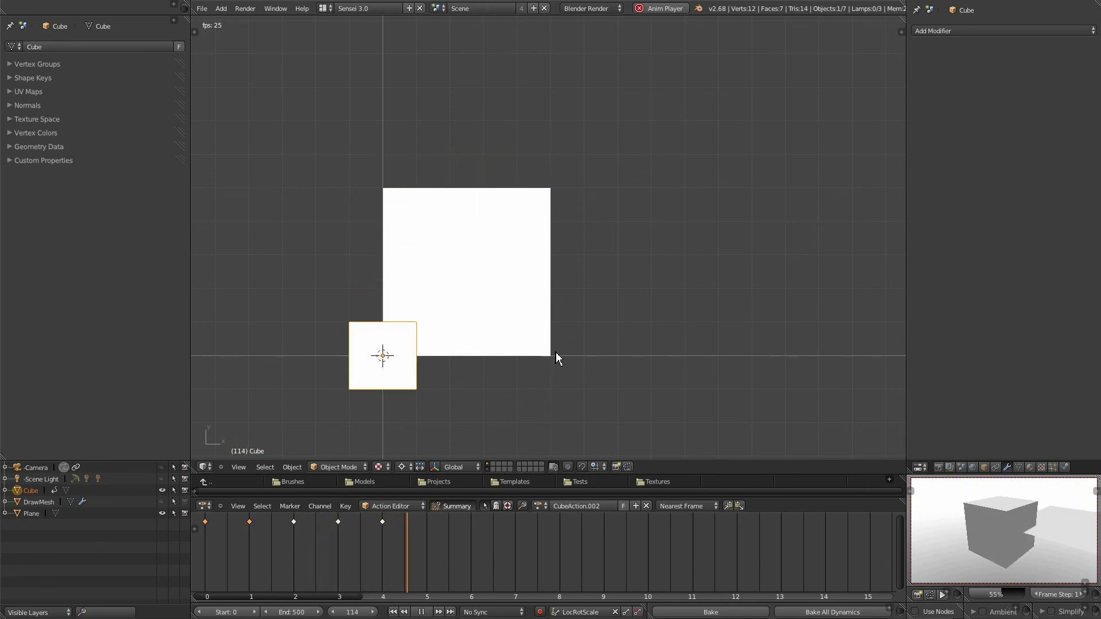
{"action": "left_click", "coordinate": [393, 612]}
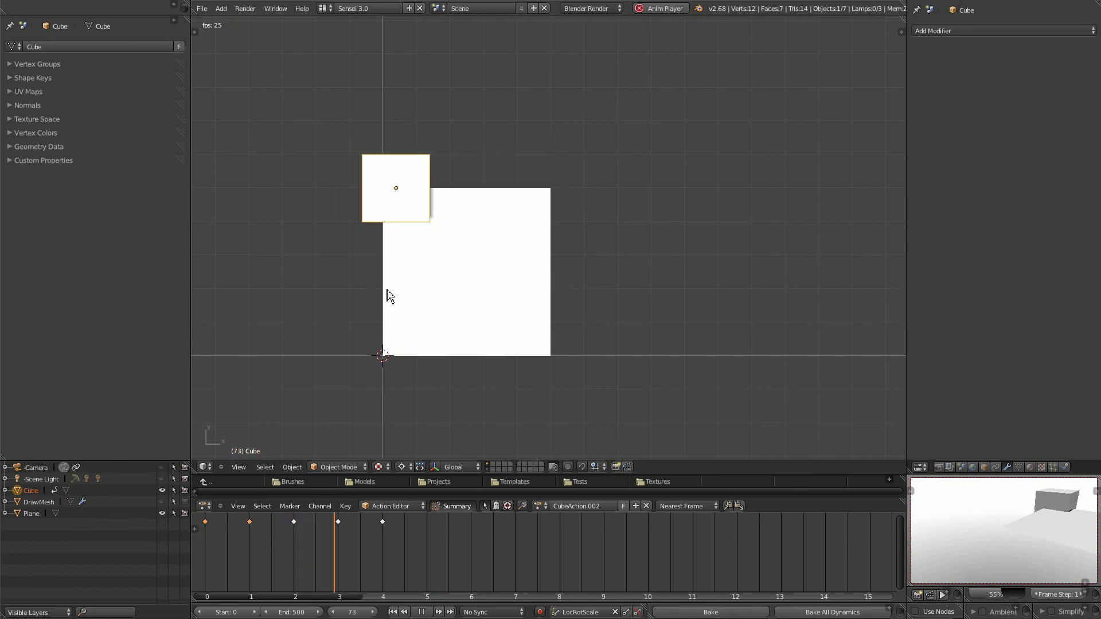
{"action": "left_click", "coordinate": [413, 613]}
{"action": "left_click", "coordinate": [393, 612]}
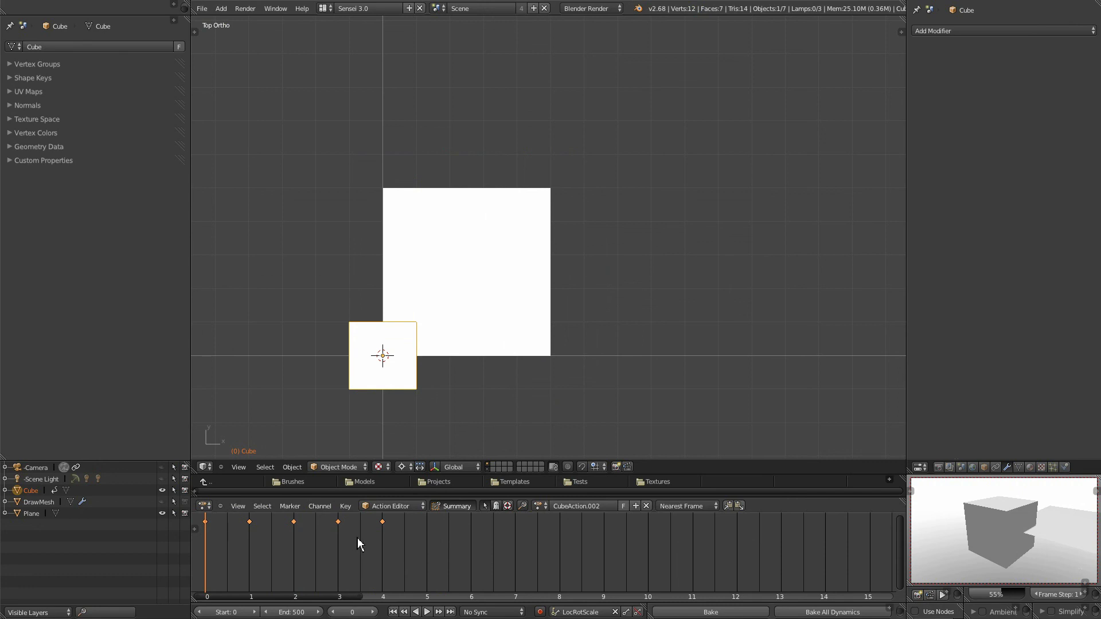
Step: Set the interpolation mode of all the cube's keyframes to Constant
{"action": "left_click", "coordinate": [345, 511]}
{"action": "mouse_move", "coordinate": [377, 380]}
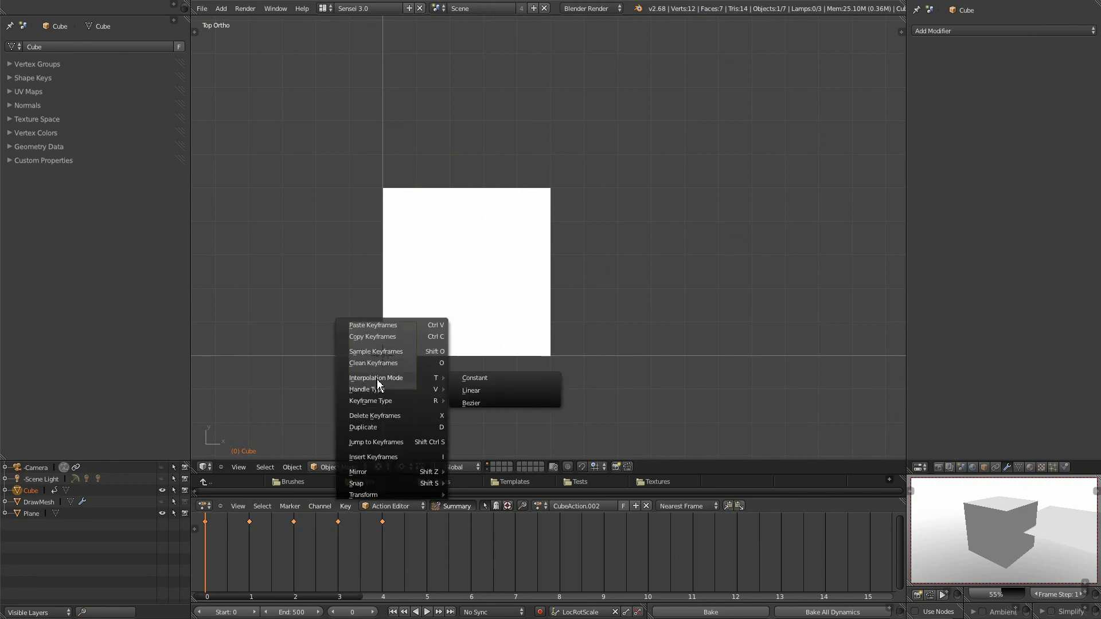
{"action": "left_click", "coordinate": [473, 378]}
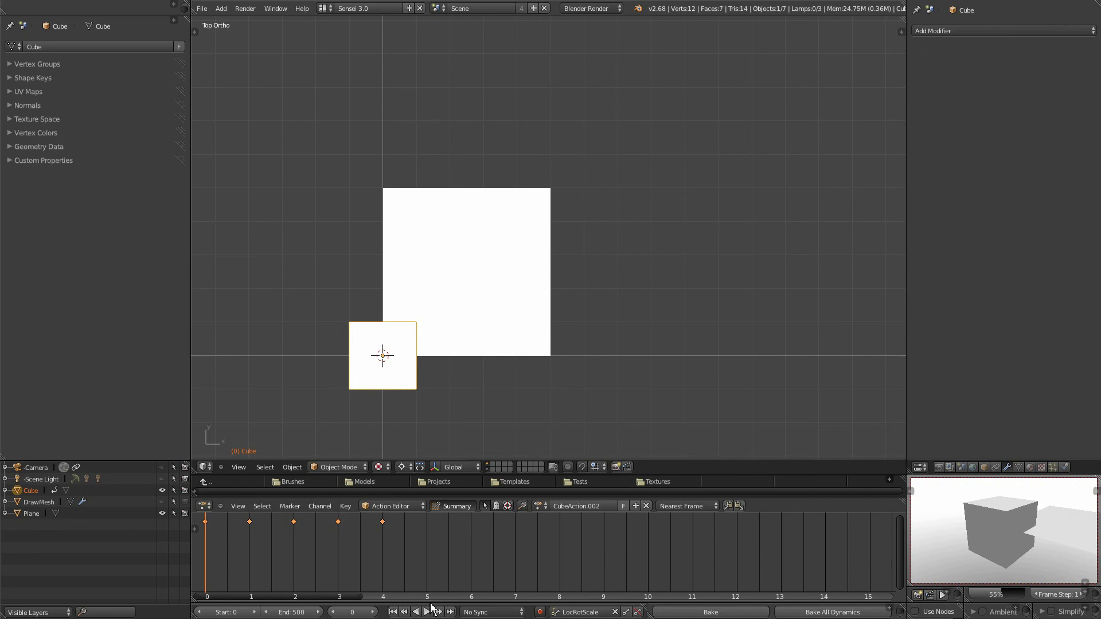
Step: Play the animation repeatedly to examine how the cube moves with Constant interpolation, and return to frame 0
{"action": "left_click", "coordinate": [427, 612]}
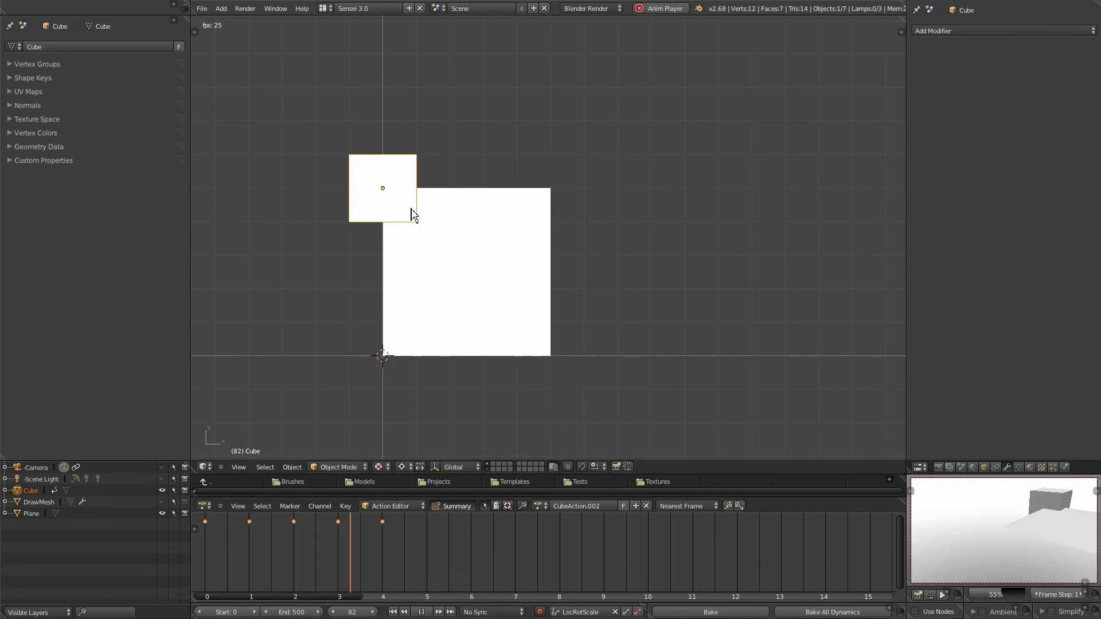
{"action": "left_click", "coordinate": [421, 612]}
{"action": "left_click", "coordinate": [393, 613]}
{"action": "left_click_drag", "start_coordinate": [211, 551], "coordinate": [269, 553]}
{"action": "left_click", "coordinate": [427, 612]}
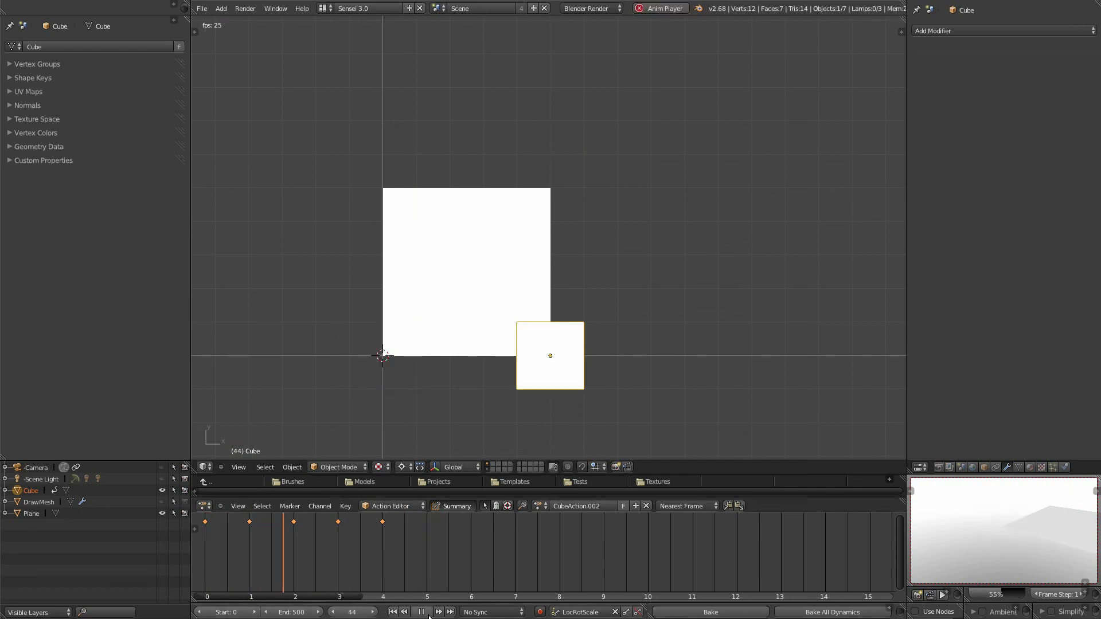
{"action": "left_click", "coordinate": [421, 613]}
{"action": "left_click", "coordinate": [394, 612]}
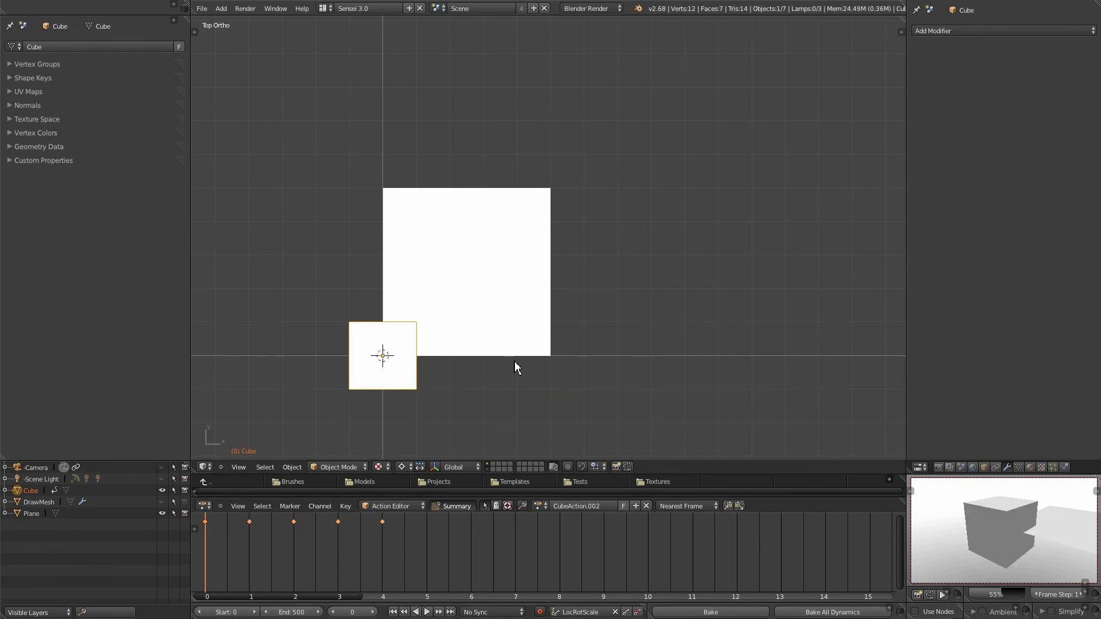
{"action": "left_click", "coordinate": [428, 612]}
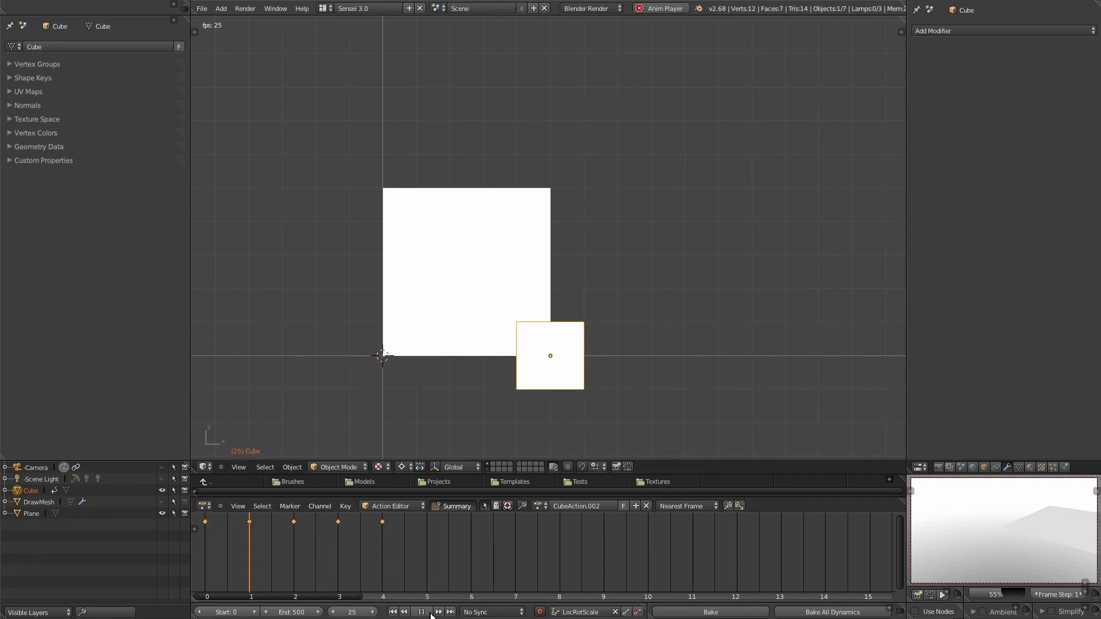
{"action": "left_click", "coordinate": [422, 613]}
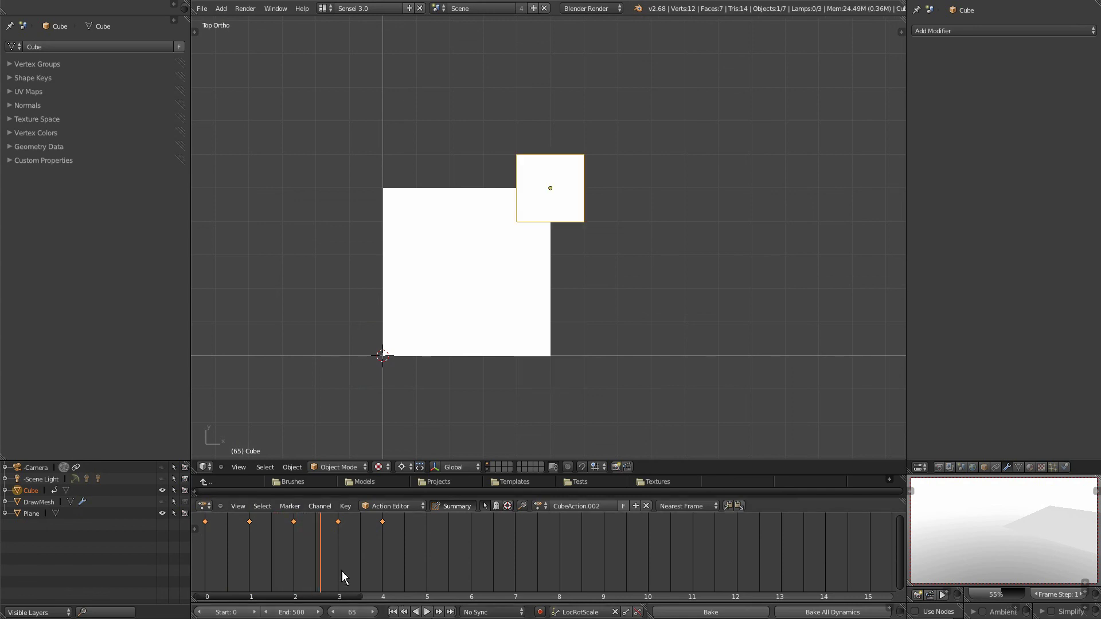
{"action": "left_click_drag", "start_coordinate": [325, 562], "coordinate": [200, 561]}
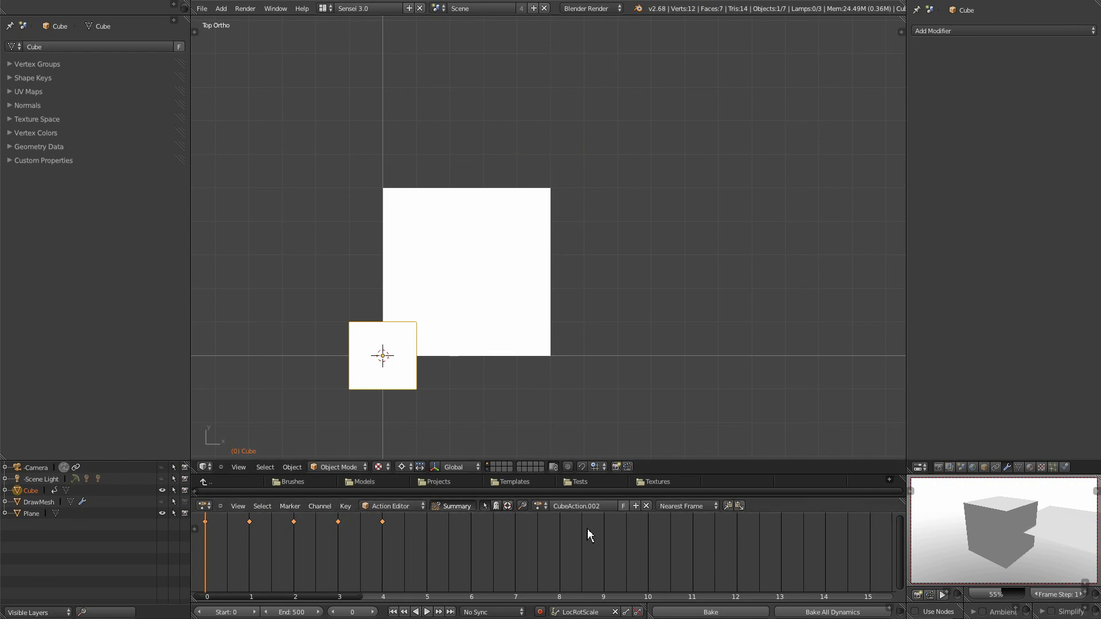
Step: Open the interpolation mode options for all the cube's keyframes
{"action": "left_click", "coordinate": [346, 505]}
{"action": "mouse_move", "coordinate": [387, 381]}
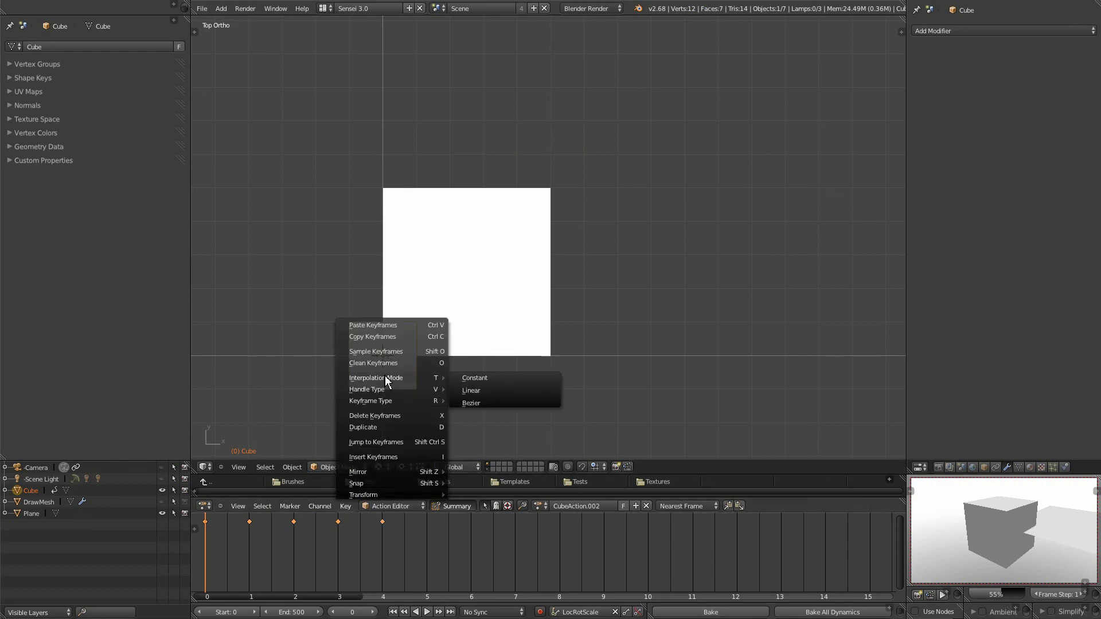